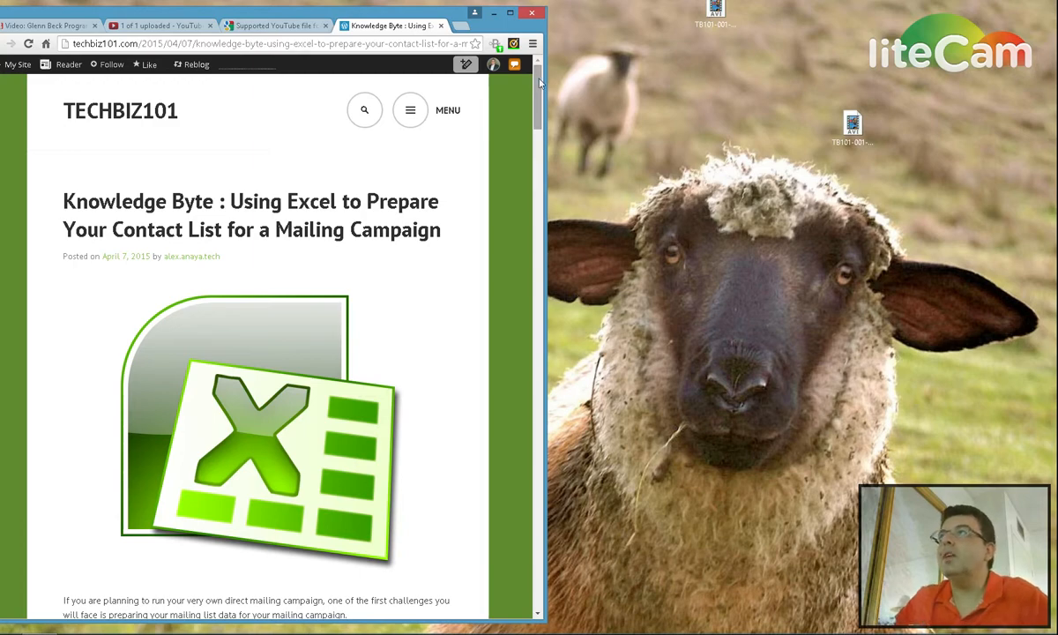
# Review the blog post's list of five key mailing fields and its embedded sample owner data table
pyautogui.moveTo(540, 80); pyautogui.dragTo(544, 154)
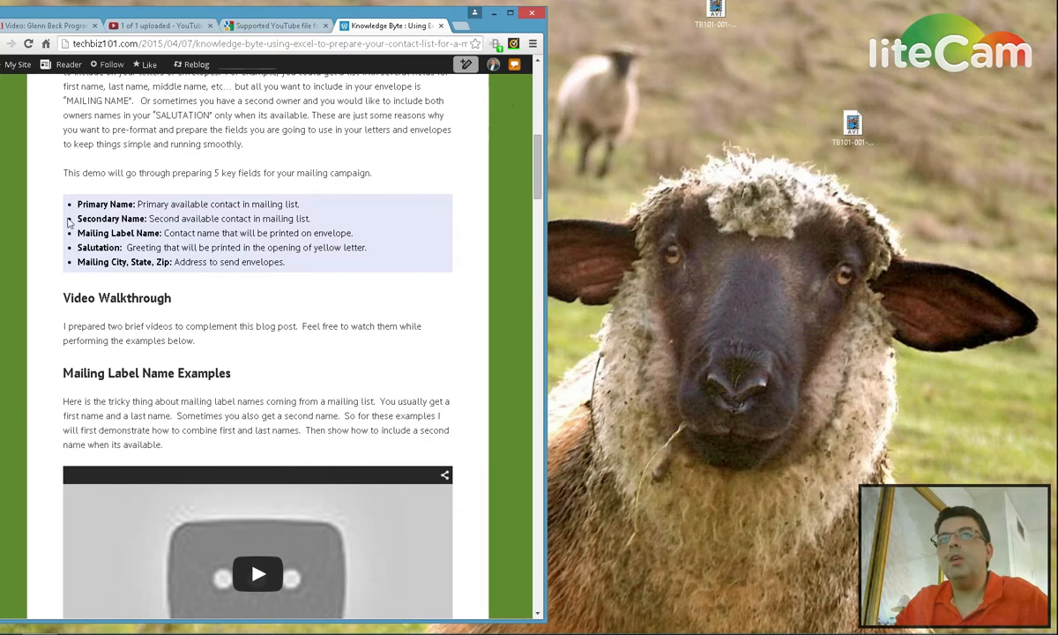
pyautogui.moveTo(78, 204); pyautogui.dragTo(144, 220)
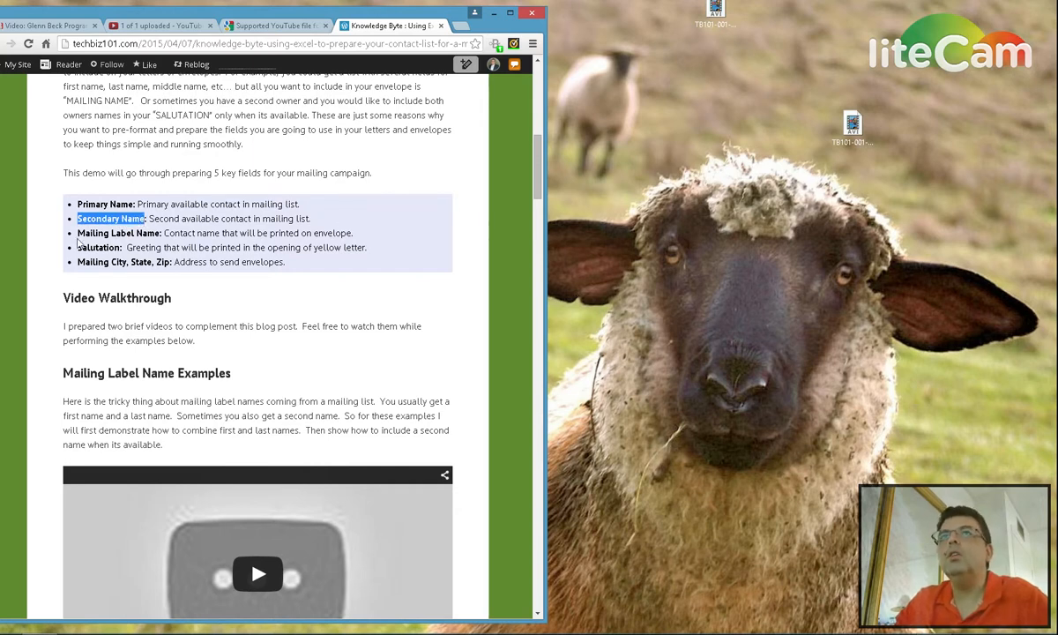
pyautogui.moveTo(78, 233); pyautogui.dragTo(157, 235)
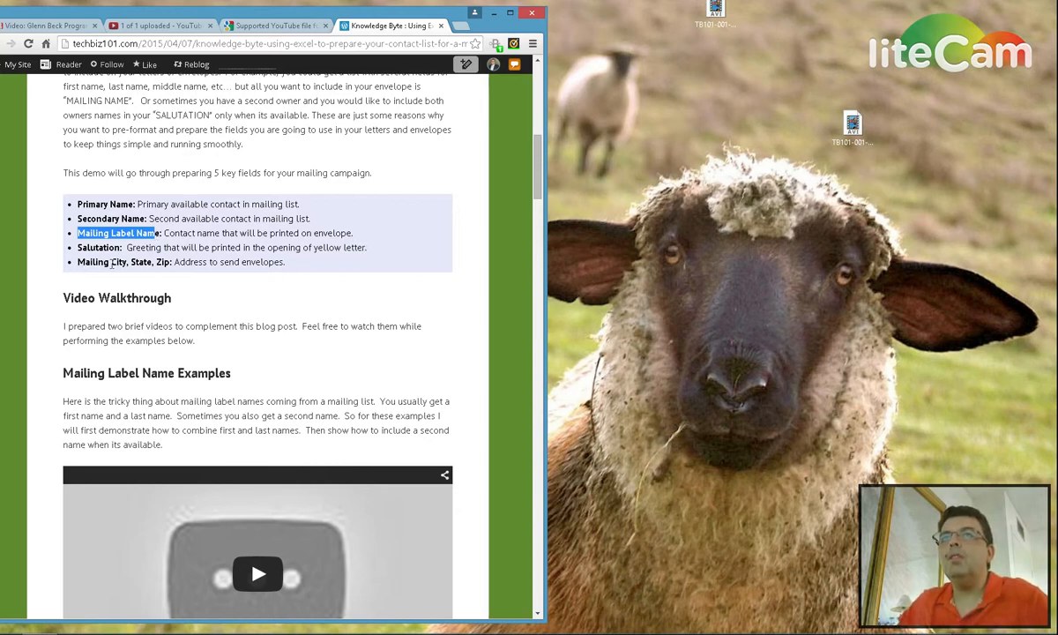
pyautogui.click(317, 270)
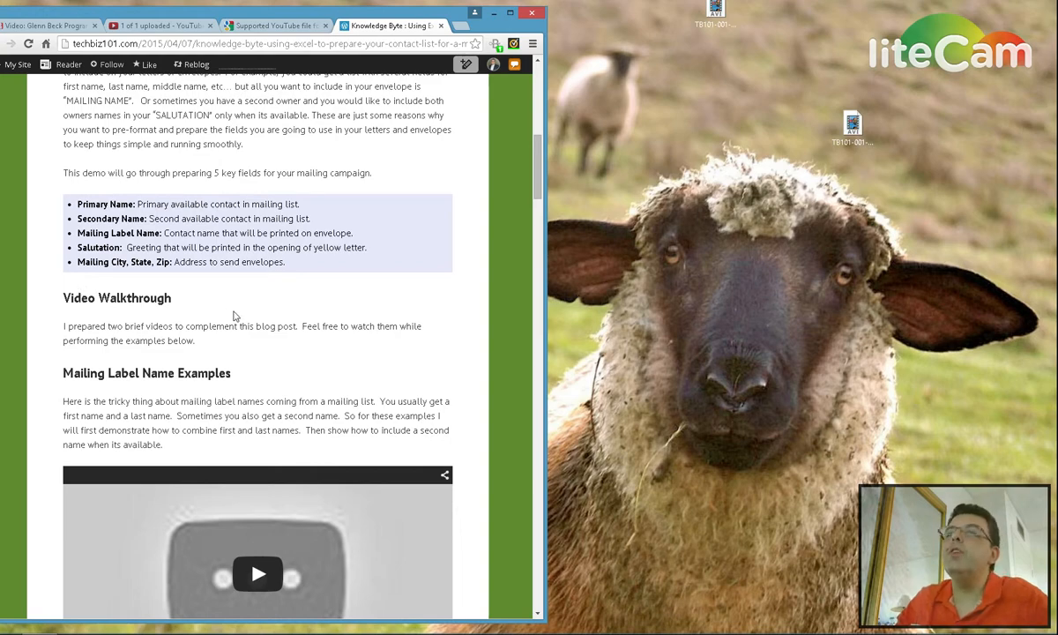
pyautogui.scroll(-5, 385, 348)
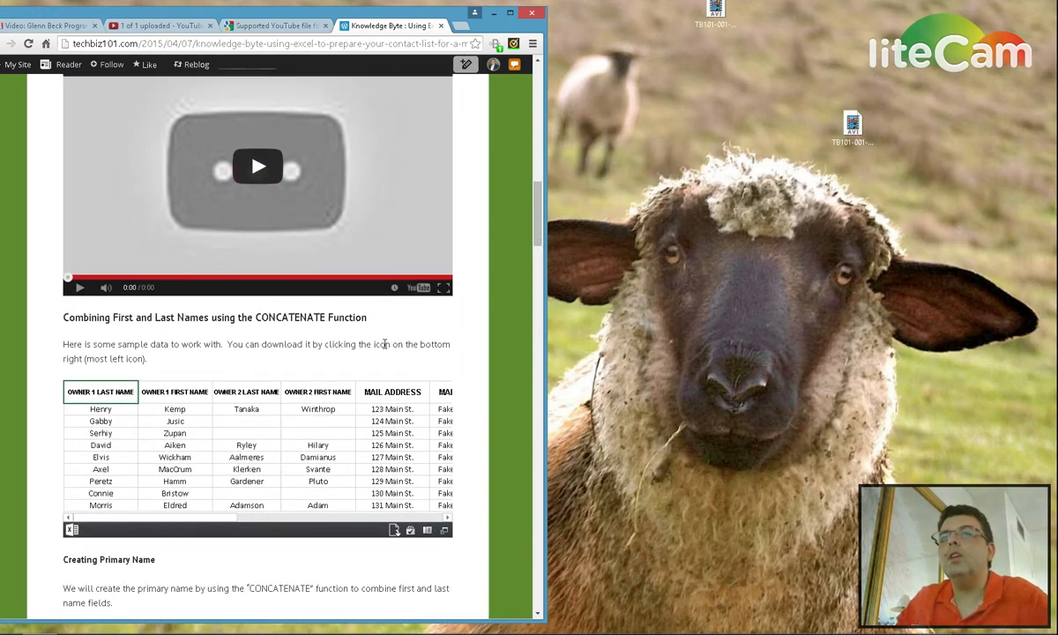
pyautogui.scroll(-3, 384, 344)
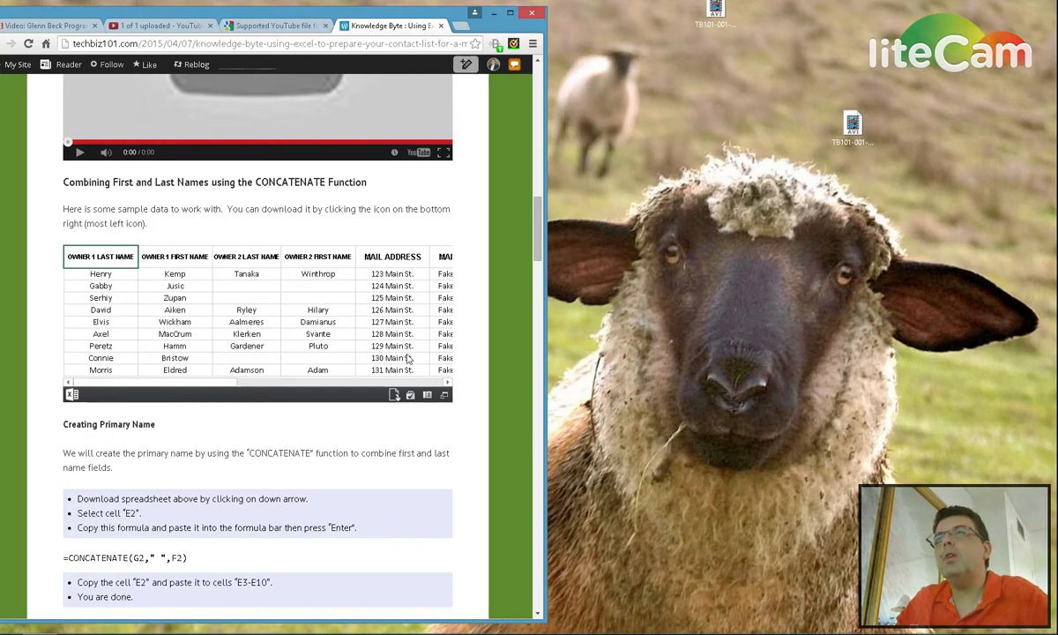
pyautogui.keyDown('shift'); pyautogui.click(409, 366); pyautogui.keyUp('shift')
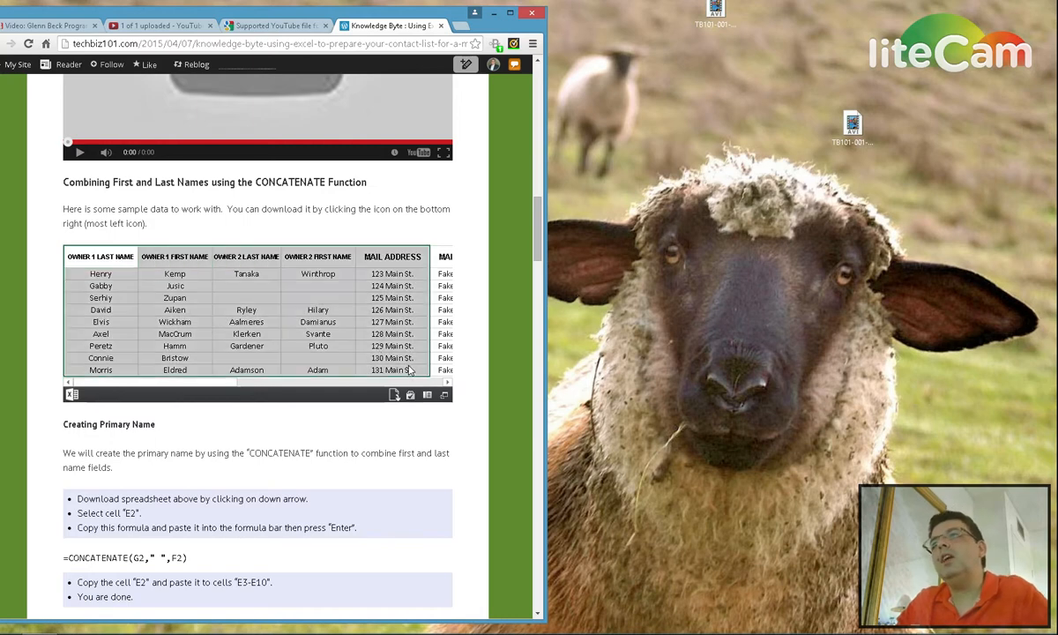
pyautogui.click(104, 257)
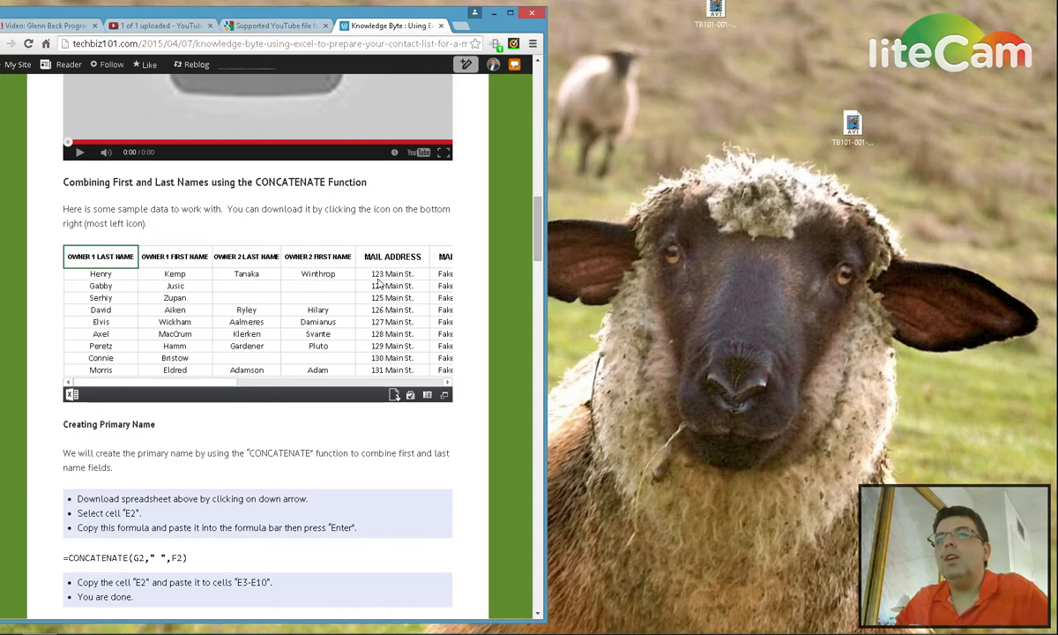
pyautogui.scroll(-3, 379, 283)
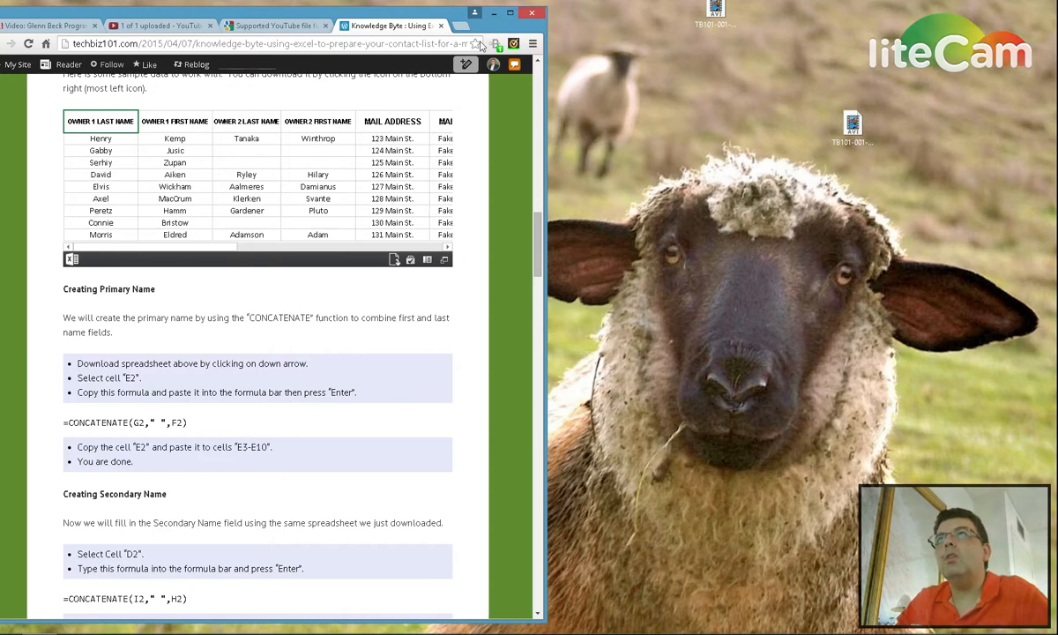
# Reload the blog post, download its embedded sample spreadsheet and open the file in Excel
pyautogui.click(29, 45)
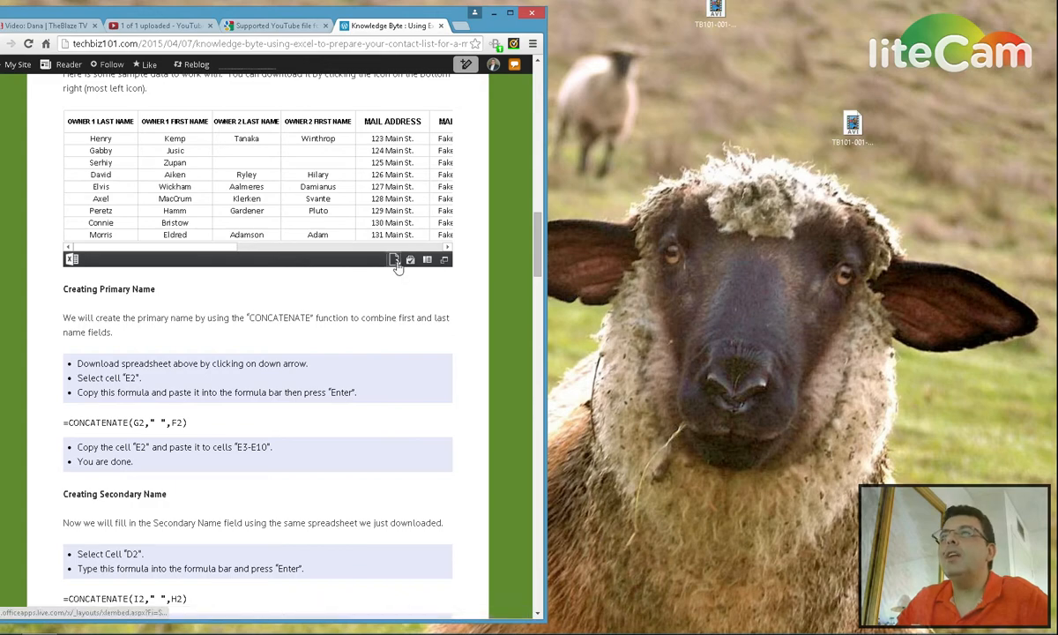
pyautogui.click(394, 260)
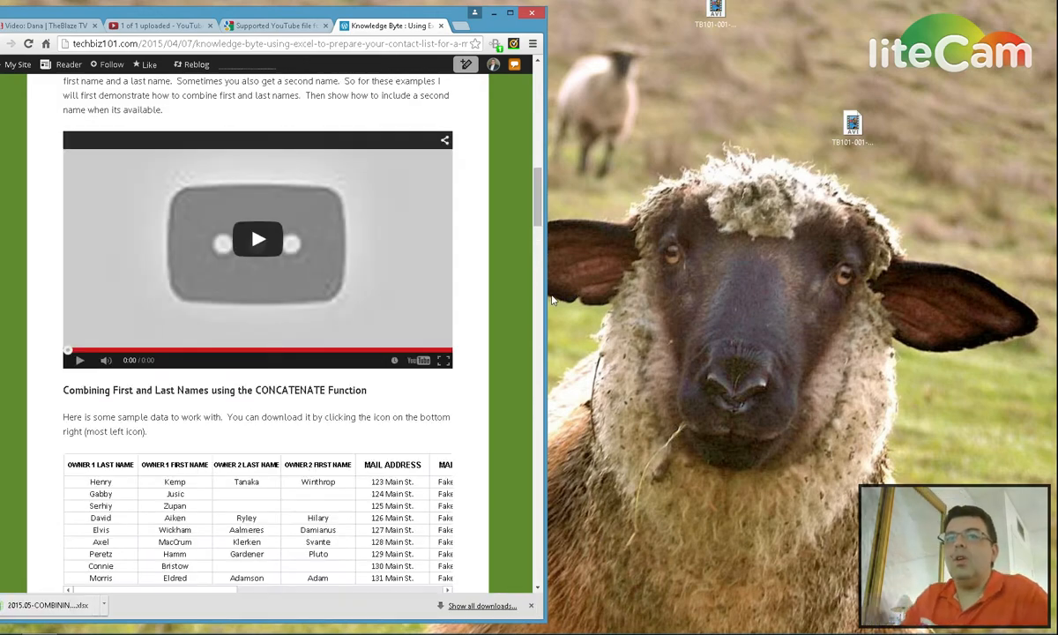
pyautogui.click(50, 607)
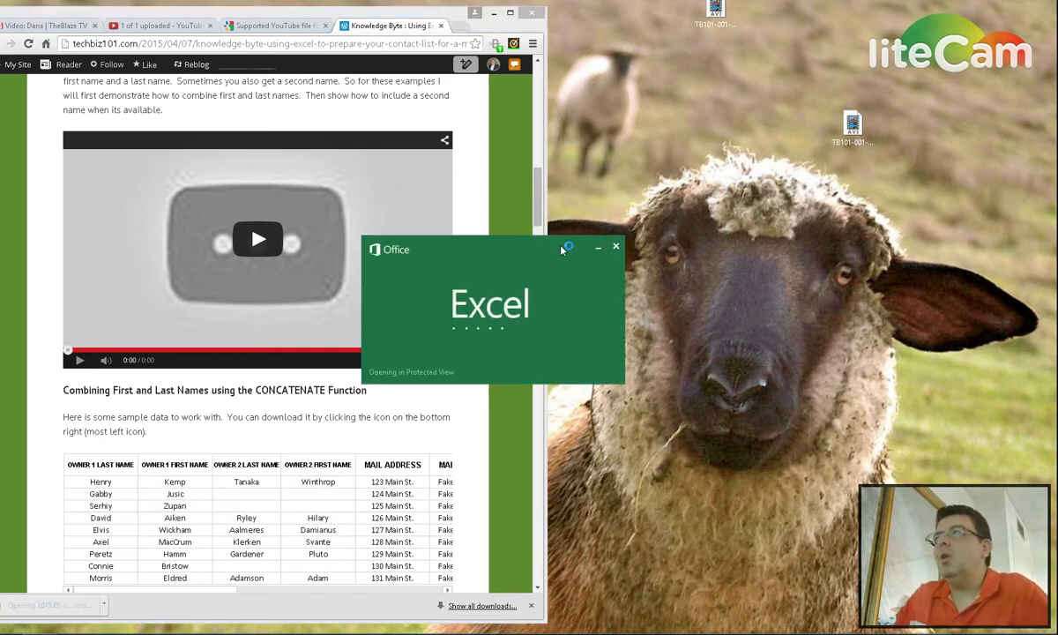
pyautogui.click(540, 201)
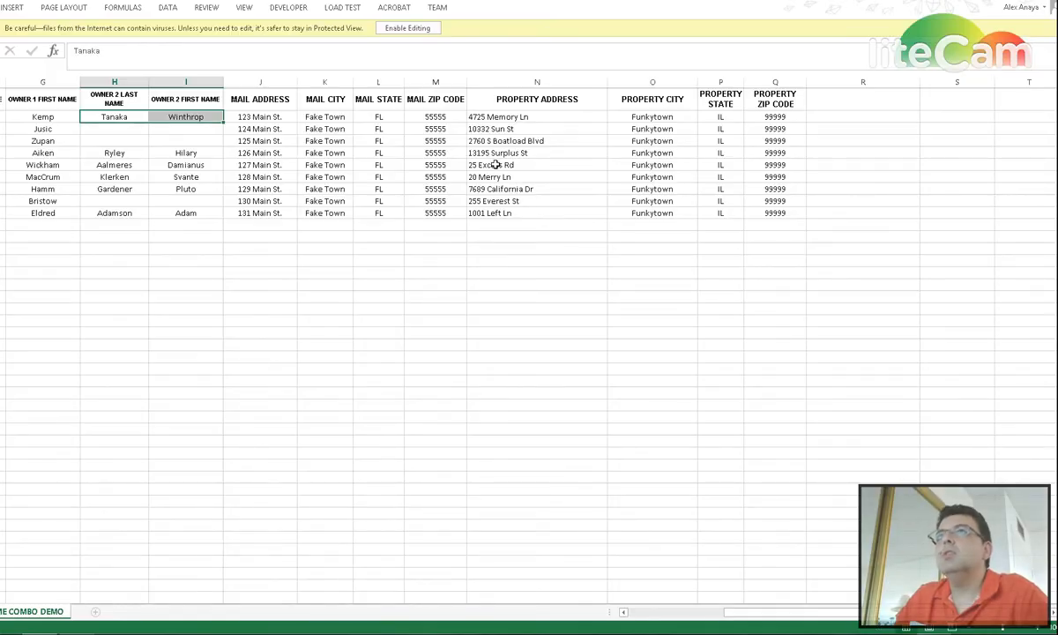
# Enable editing for the downloaded workbook and arrange its window at reduced size beside the browser
pyautogui.click(407, 27)
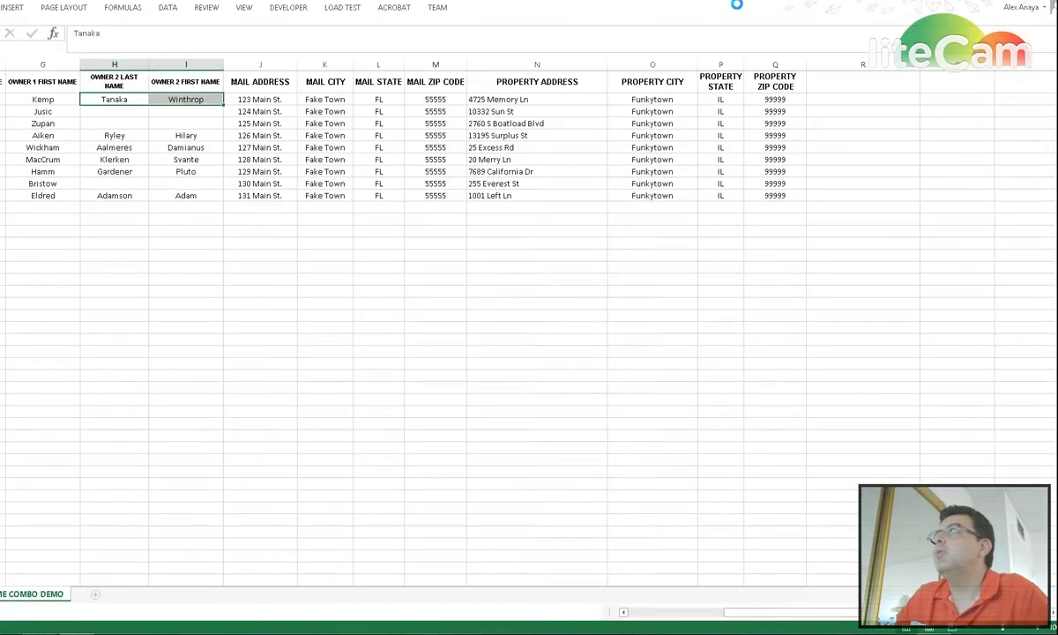
pyautogui.click(1040, 0)
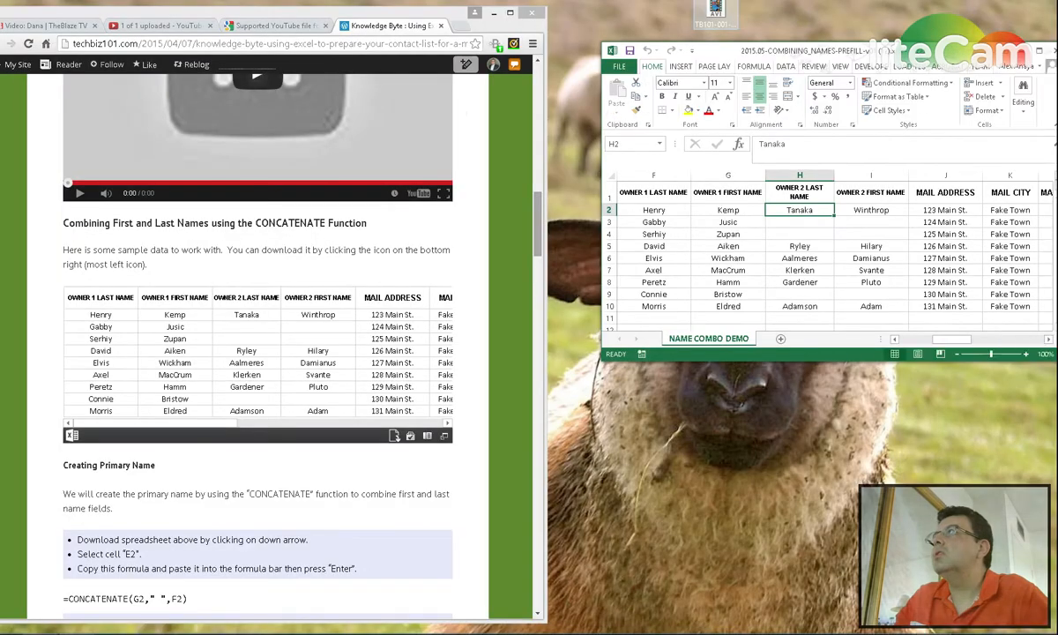
pyautogui.moveTo(773, 49); pyautogui.dragTo(716, 23)
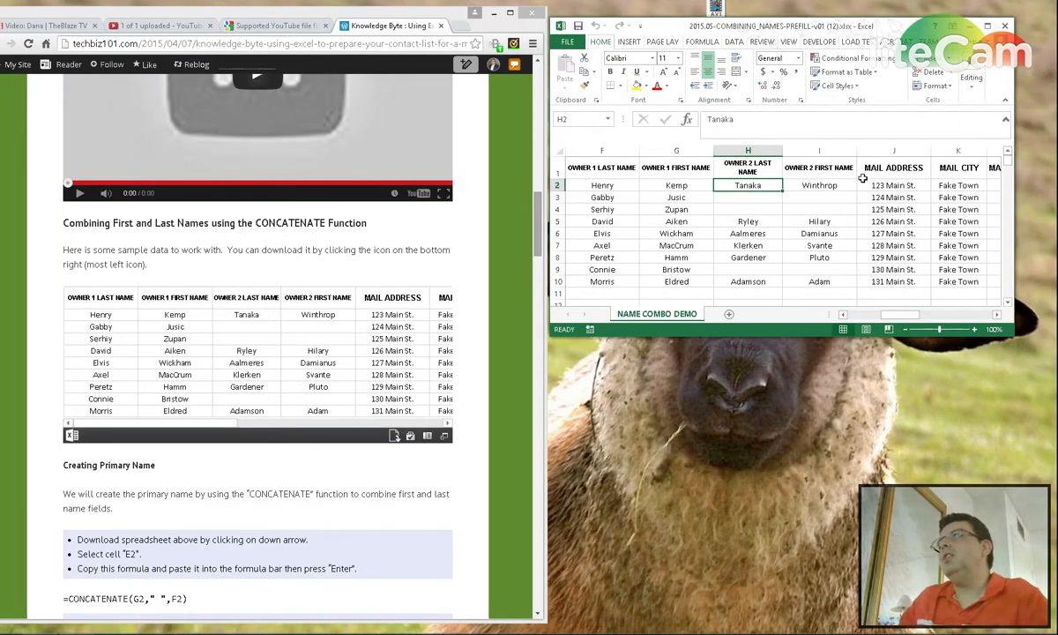
# Examine the row 1 column headers across the whole sheet, from the property address fields back to the mailing and name fields
pyautogui.press('Up')
pyautogui.press('Right')
pyautogui.press('Right')
pyautogui.press('Right')
pyautogui.press('Right')
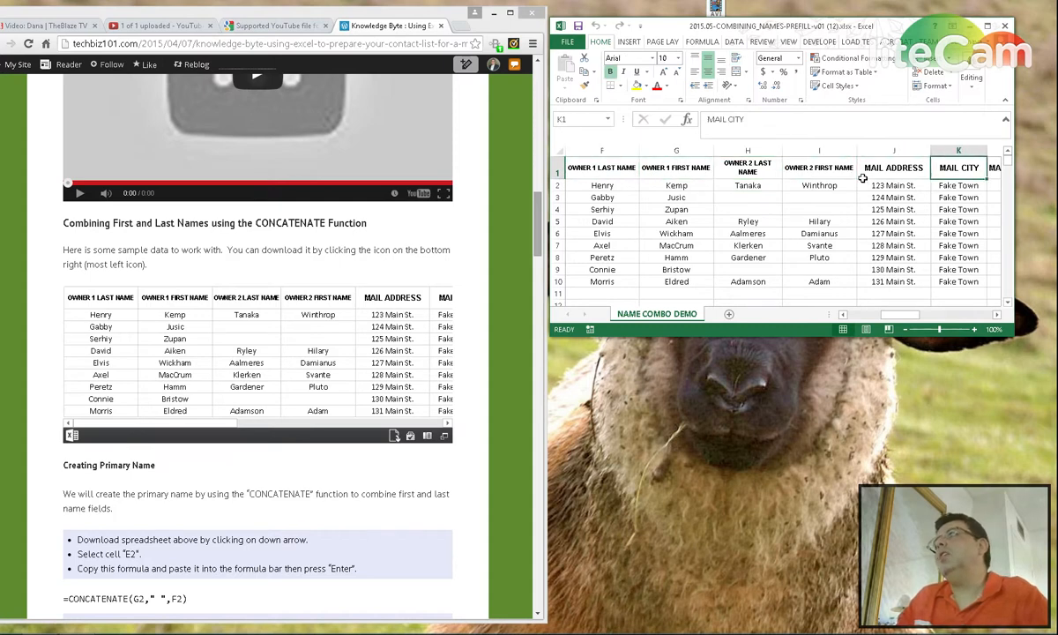
pyautogui.press('Right')
pyautogui.press('Right')
pyautogui.press('Right')
pyautogui.press('Right')
pyautogui.press('Right')
pyautogui.press('Right')
pyautogui.press('Right')
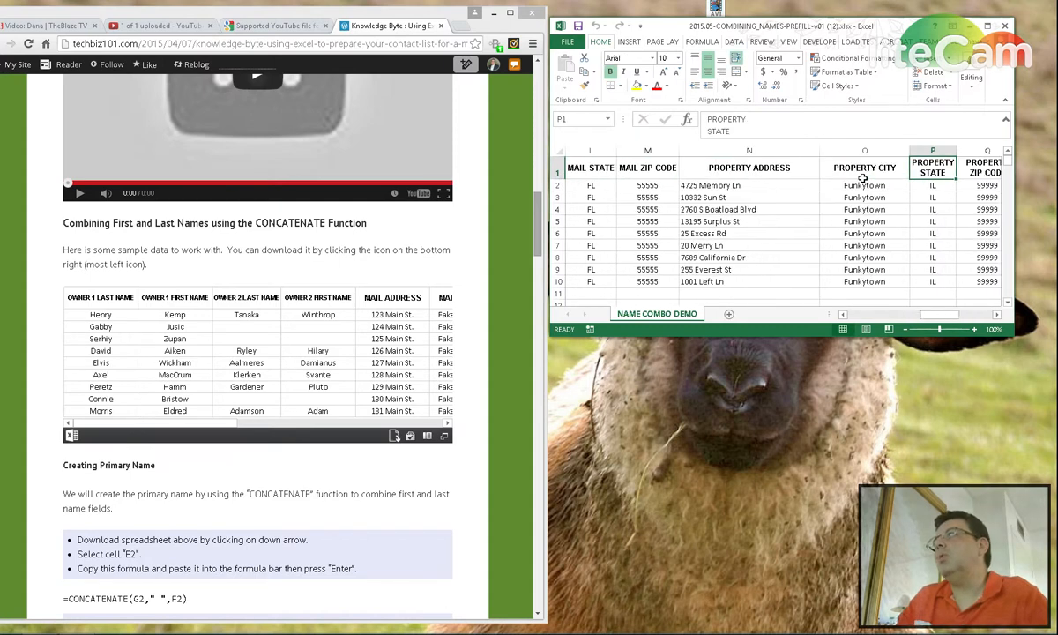
pyautogui.press('Left')
pyautogui.press('Left')
pyautogui.press('Left')
pyautogui.press('Left')
pyautogui.press('Left')
pyautogui.press('Left')
pyautogui.press('Left')
pyautogui.press('Left')
pyautogui.press('Left')
pyautogui.press('Left')
pyautogui.press('Left')
pyautogui.press('Left')
pyautogui.press('Left')
pyautogui.press('Left')
pyautogui.press('Left')
pyautogui.press('Left')
pyautogui.press('Left')
pyautogui.press('Left')
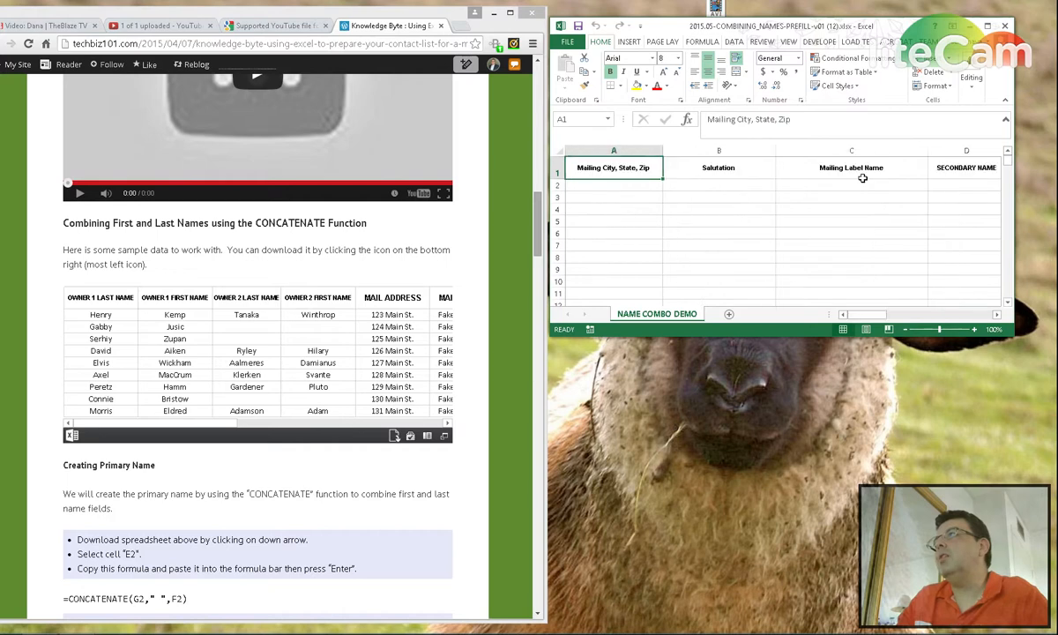
pyautogui.press('Right')
pyautogui.press('Right')
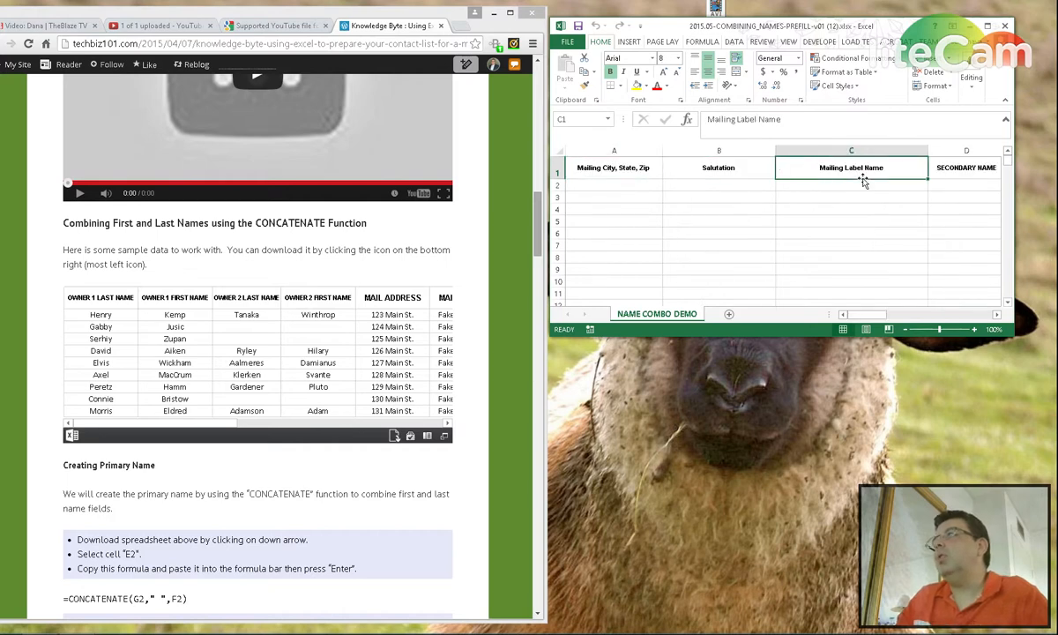
pyautogui.press('Right')
pyautogui.press('Right')
pyautogui.press('Right')
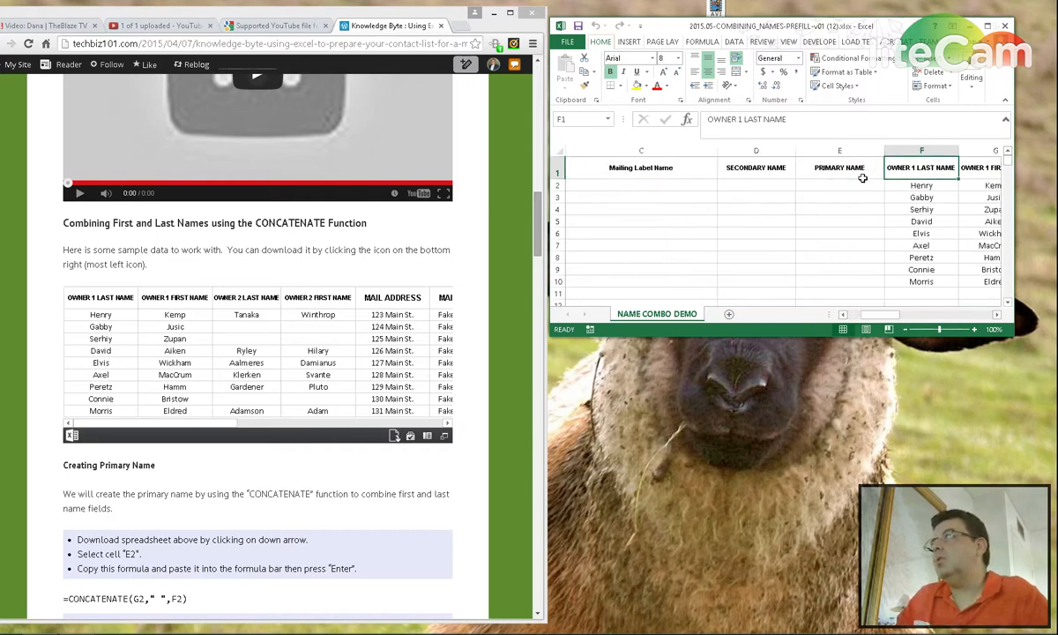
pyautogui.press('Right')
pyautogui.press('Left')
pyautogui.press('Left')
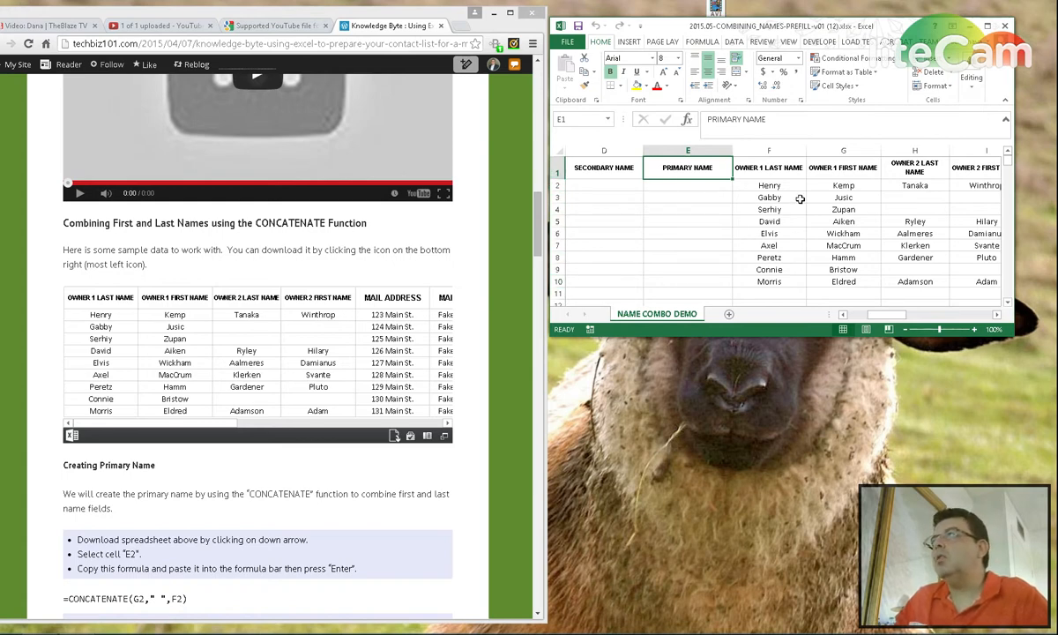
# Copy the formula =CONCATENATE(G2," ",F2) from the blog post into cell E2 under PRIMARY NAME
pyautogui.click(680, 183)
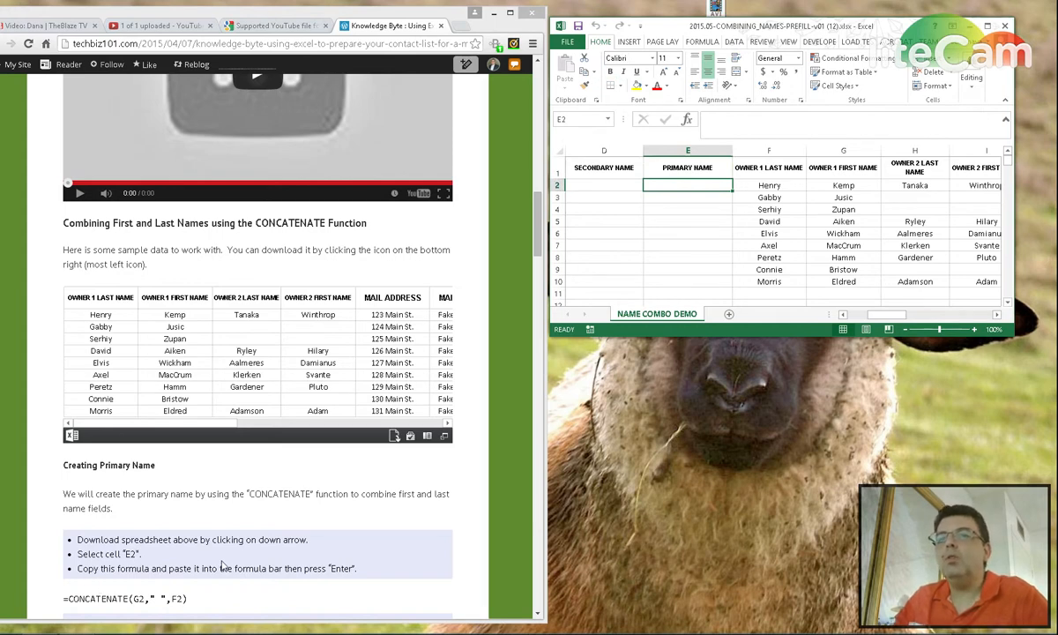
pyautogui.click(280, 502)
pyautogui.scroll(-1, 298, 535)
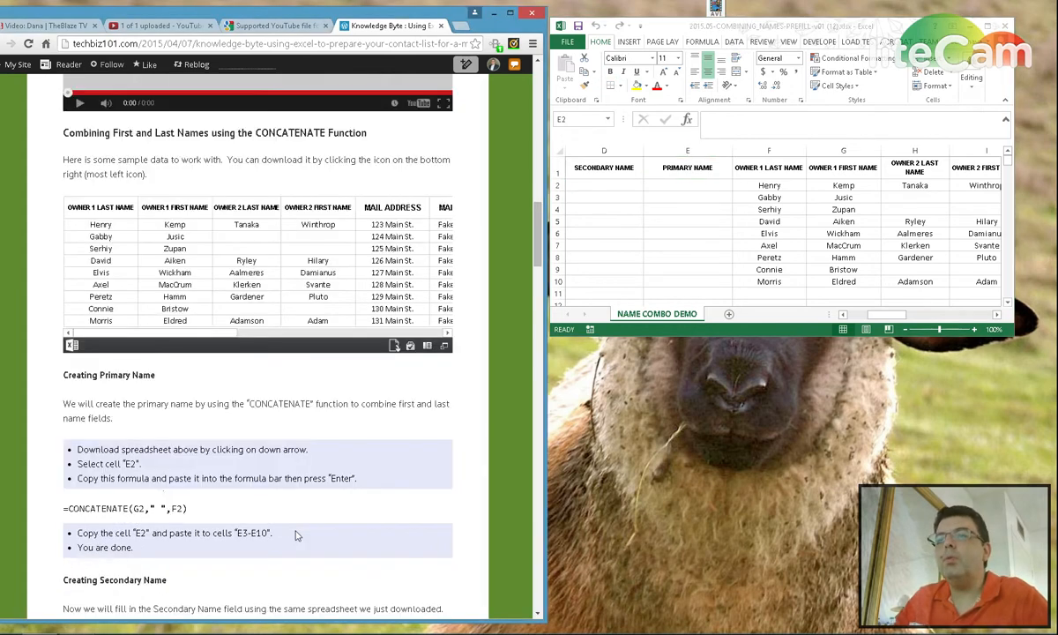
pyautogui.moveTo(187, 509); pyautogui.dragTo(54, 511)
pyautogui.hotkey('ctrl', 'c')
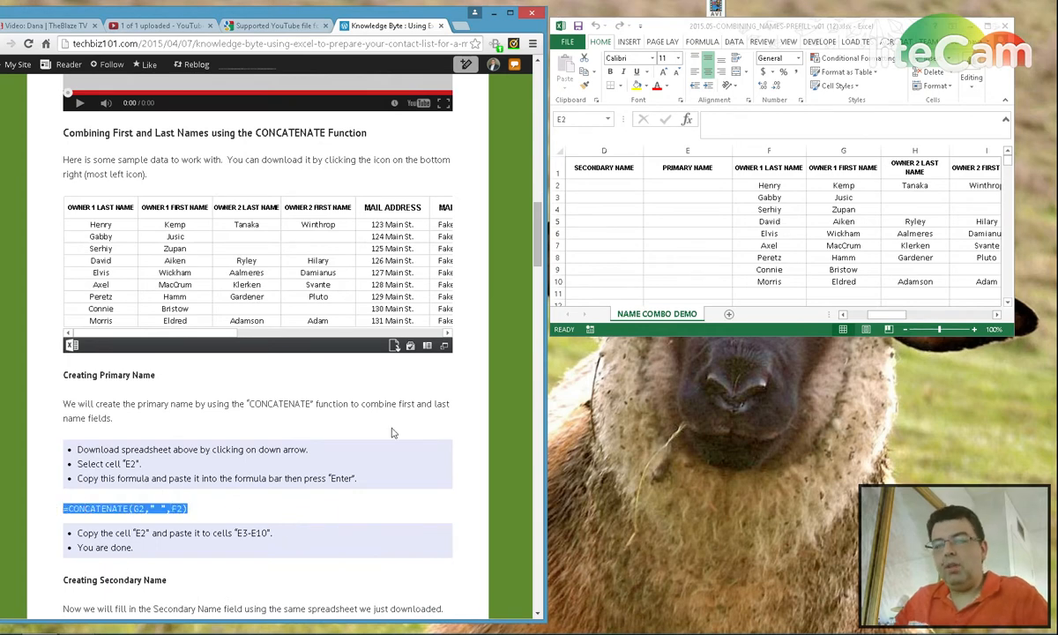
pyautogui.click(658, 185)
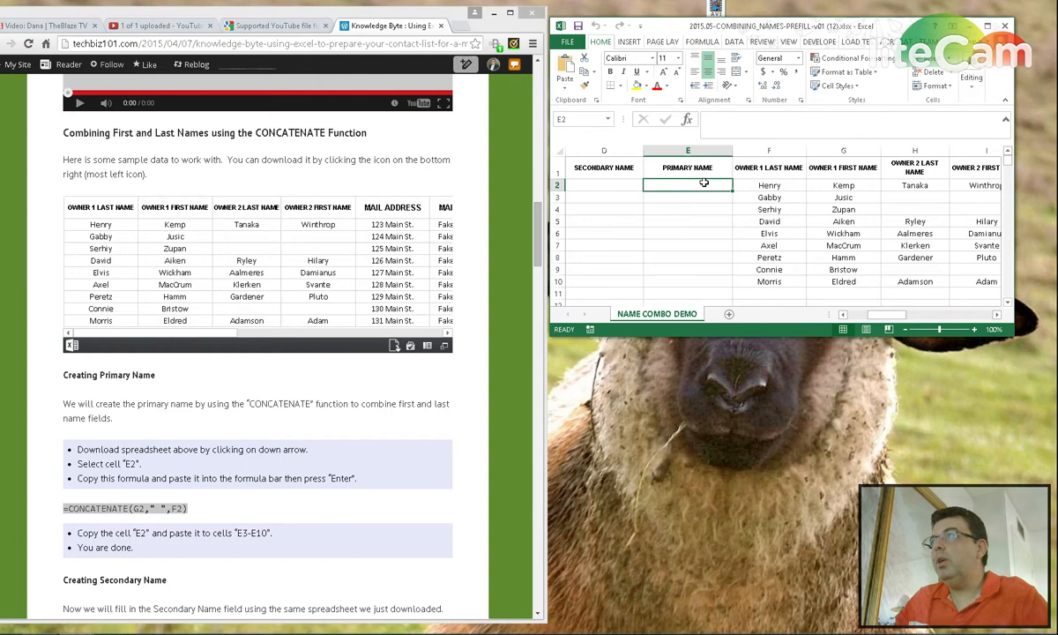
pyautogui.click(704, 118)
pyautogui.hotkey('ctrl', 'v')
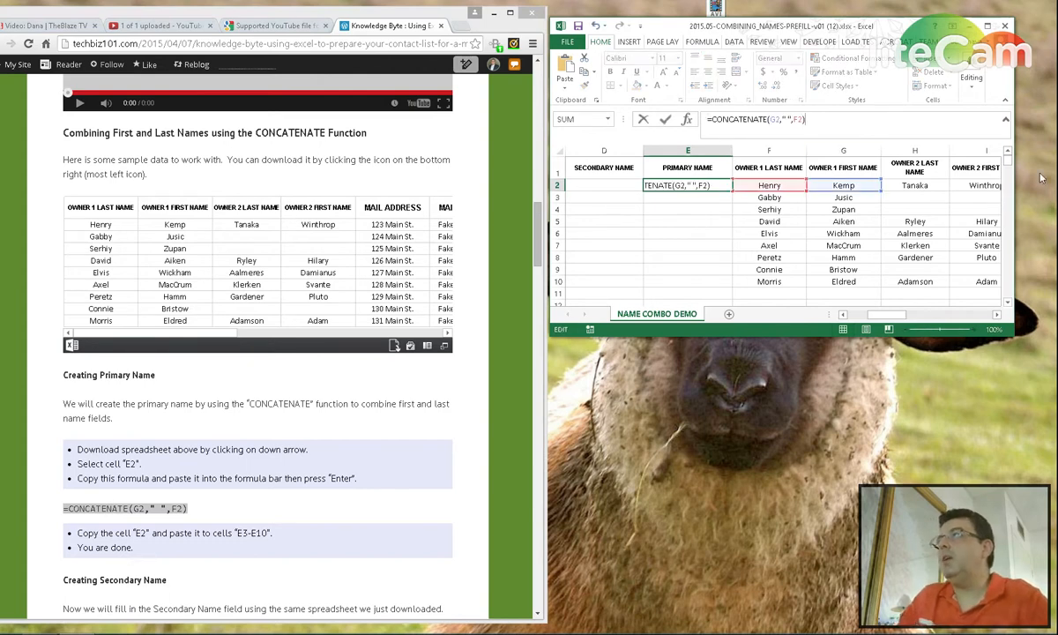
pyautogui.press('Return')
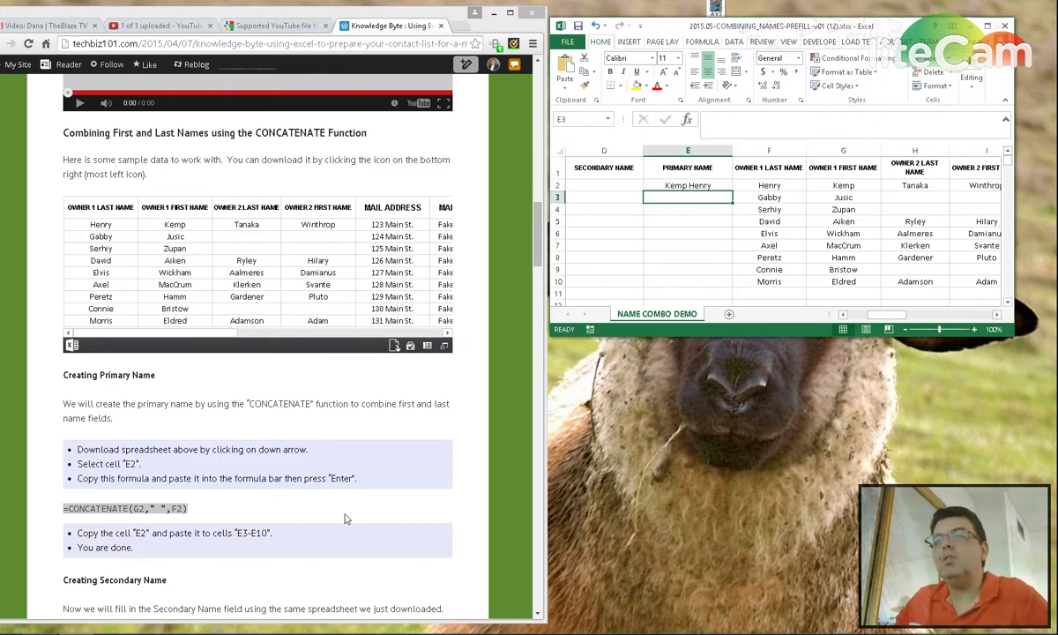
# Copy the PRIMARY NAME formula from cell E2 into cells E3 through E10
pyautogui.click(688, 187)
pyautogui.hotkey('ctrl', 'c')
pyautogui.moveTo(687, 197); pyautogui.dragTo(687, 281)
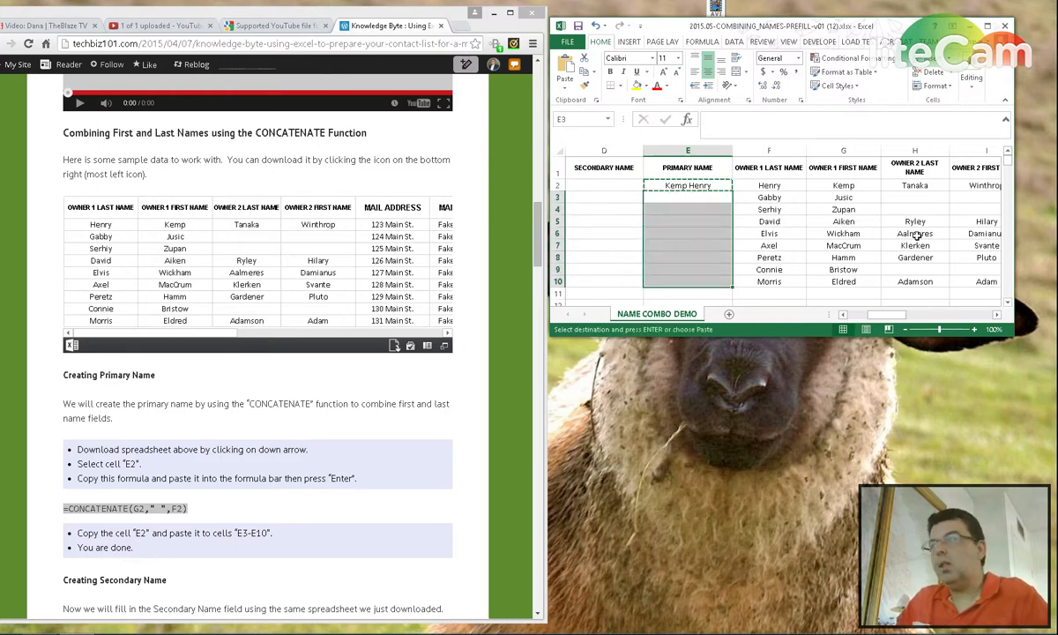
pyautogui.hotkey('ctrl', 'v')
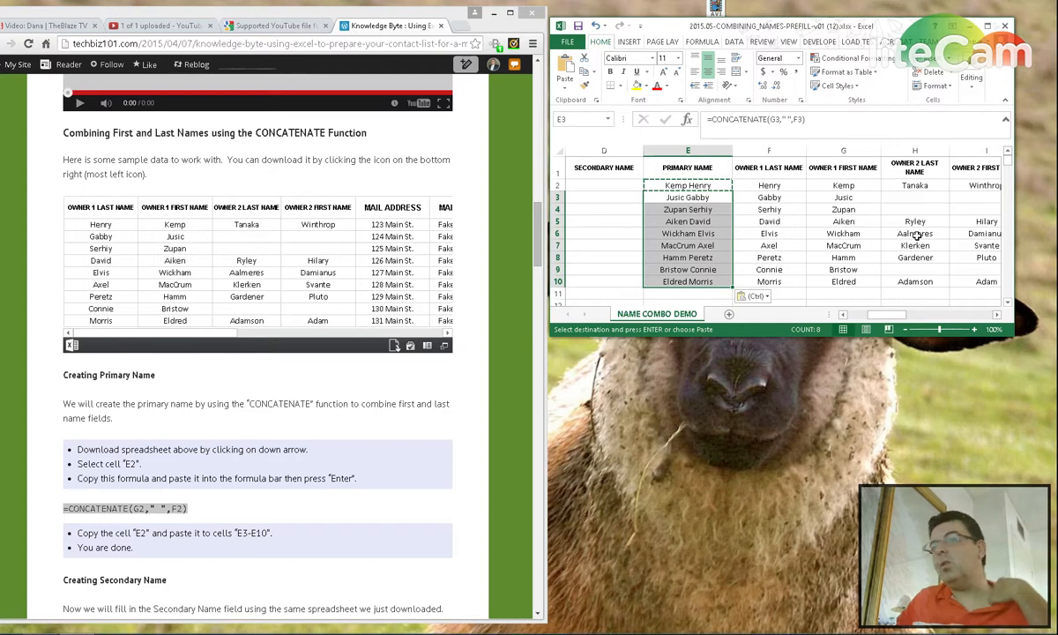
# Check the PRIMARY NAME formula in E2 against its source cells, first name G2 and last name F2
pyautogui.press('Up')
pyautogui.press('Up')
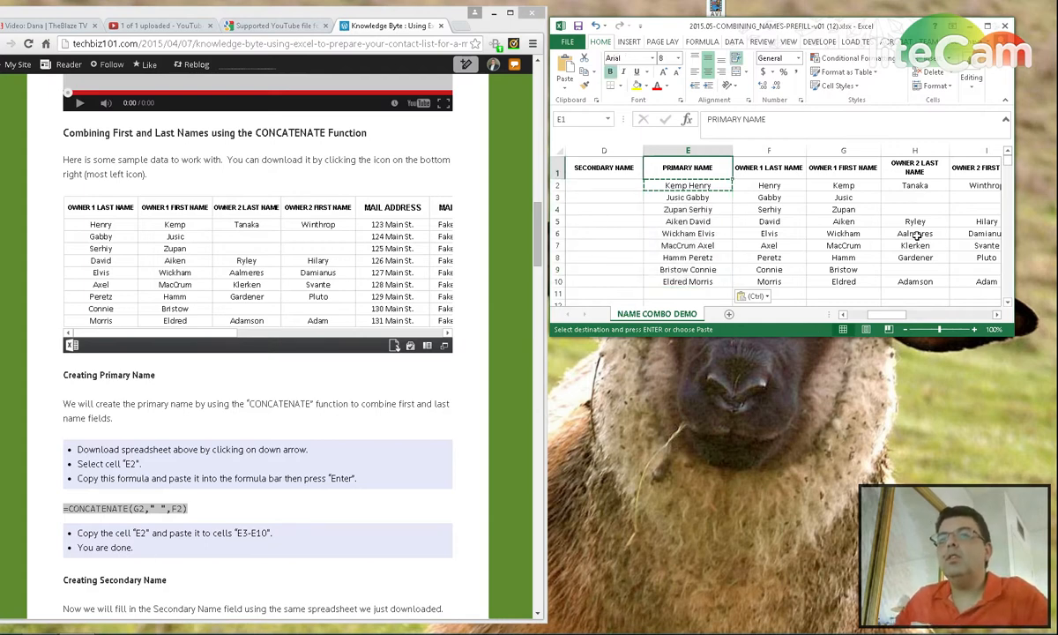
pyautogui.press('Down')
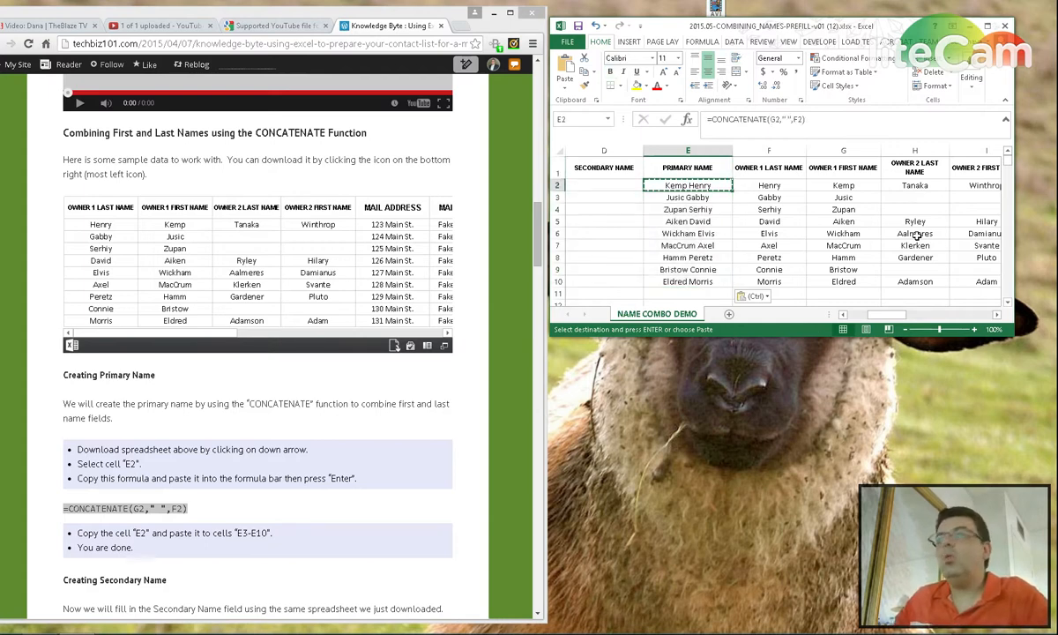
pyautogui.press('Up')
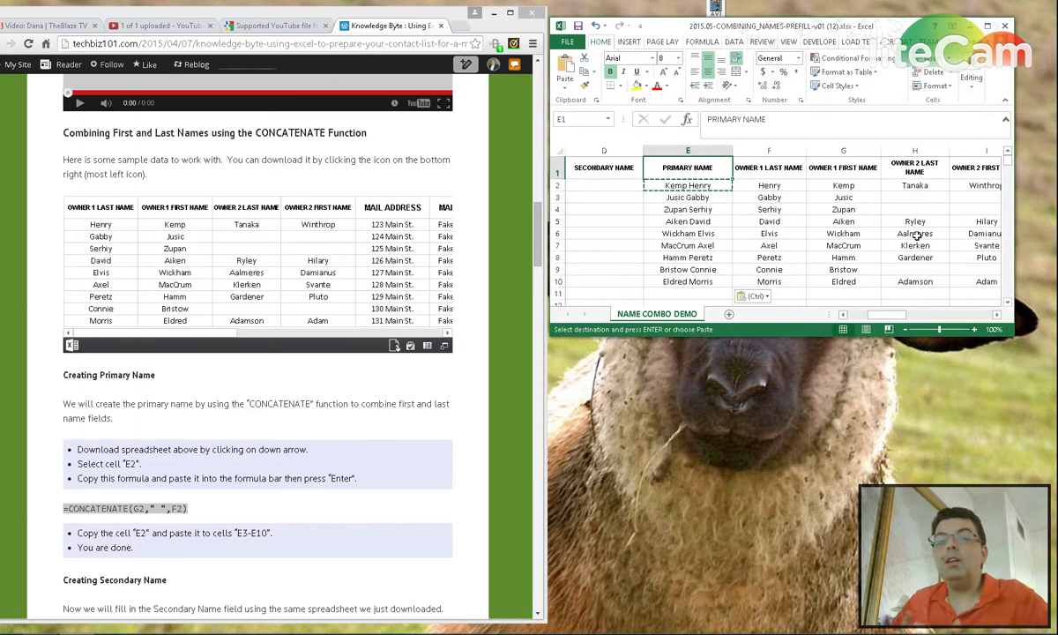
pyautogui.click(846, 185)
pyautogui.click(737, 184)
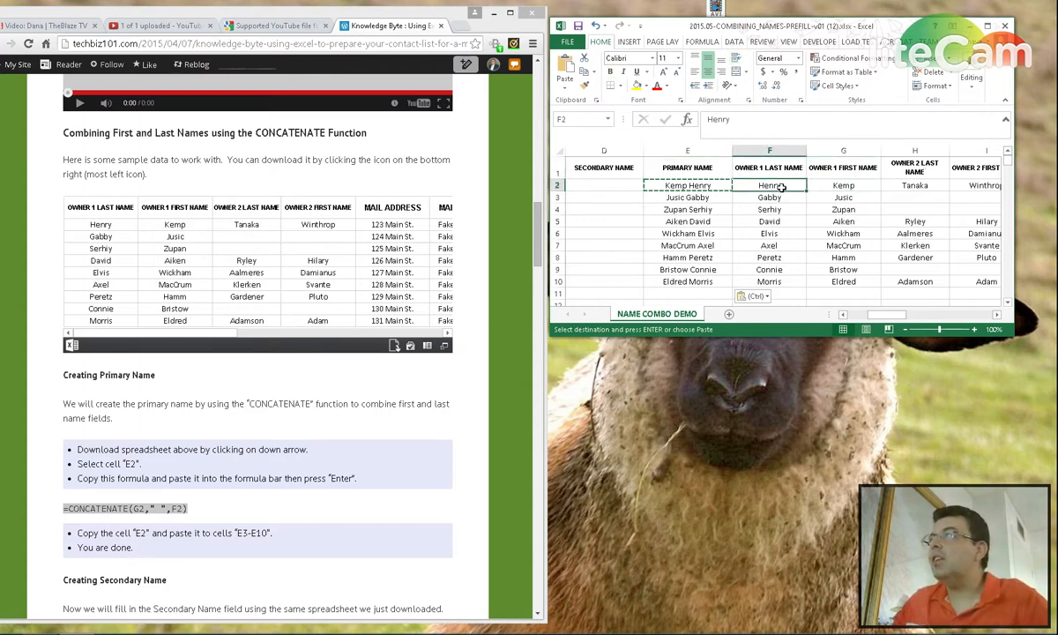
pyautogui.click(650, 180)
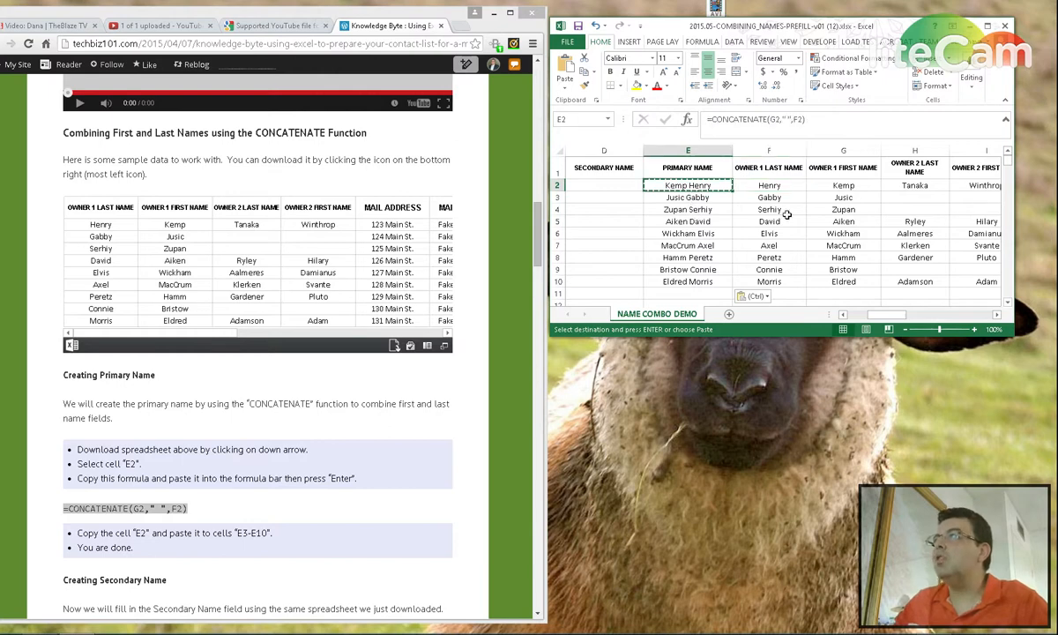
# Inspect the arguments of the PRIMARY NAME formula in E2: G2, the quoted space and F2
pyautogui.click(722, 120)
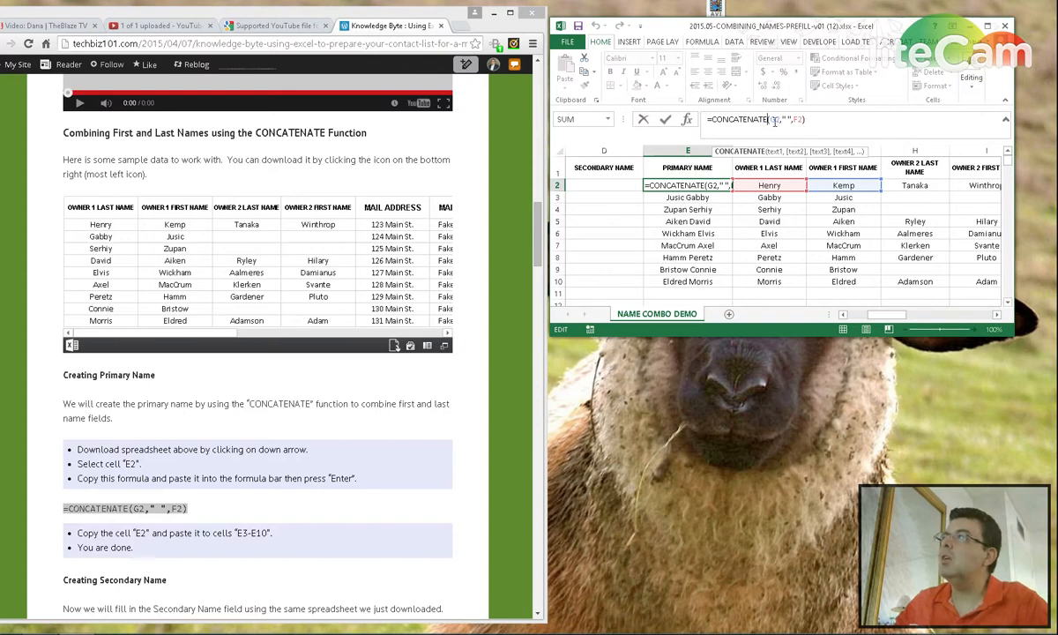
pyautogui.click(778, 119)
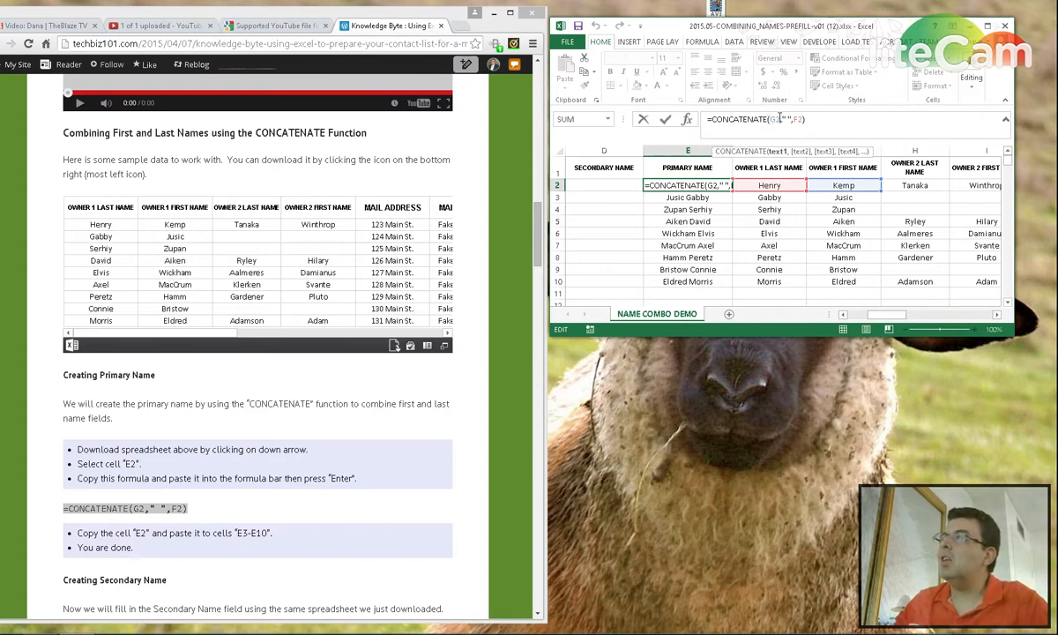
pyautogui.click(788, 120)
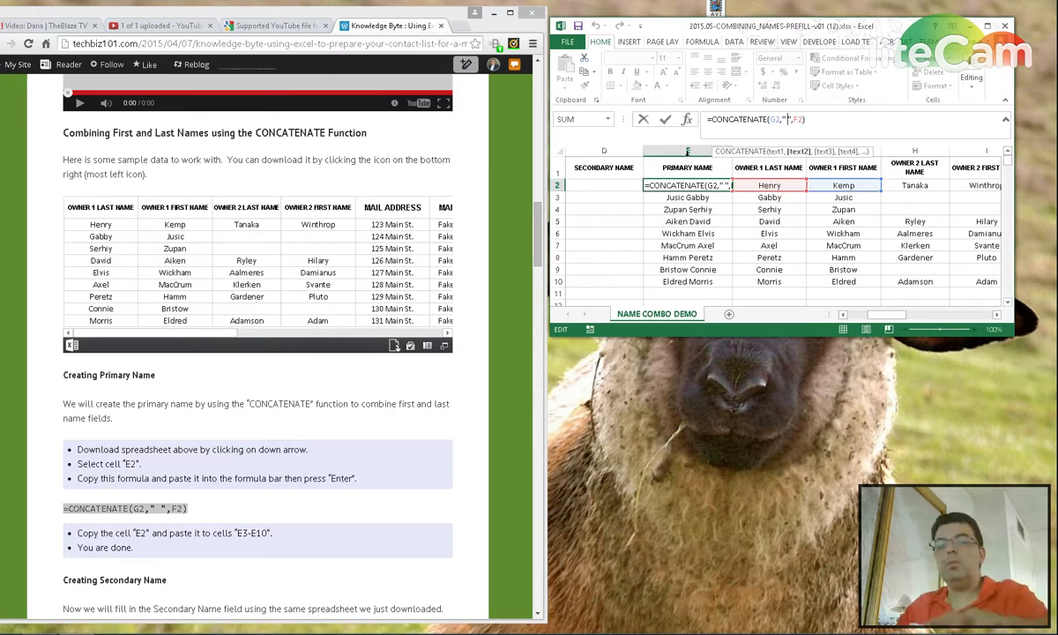
pyautogui.press('Escape')
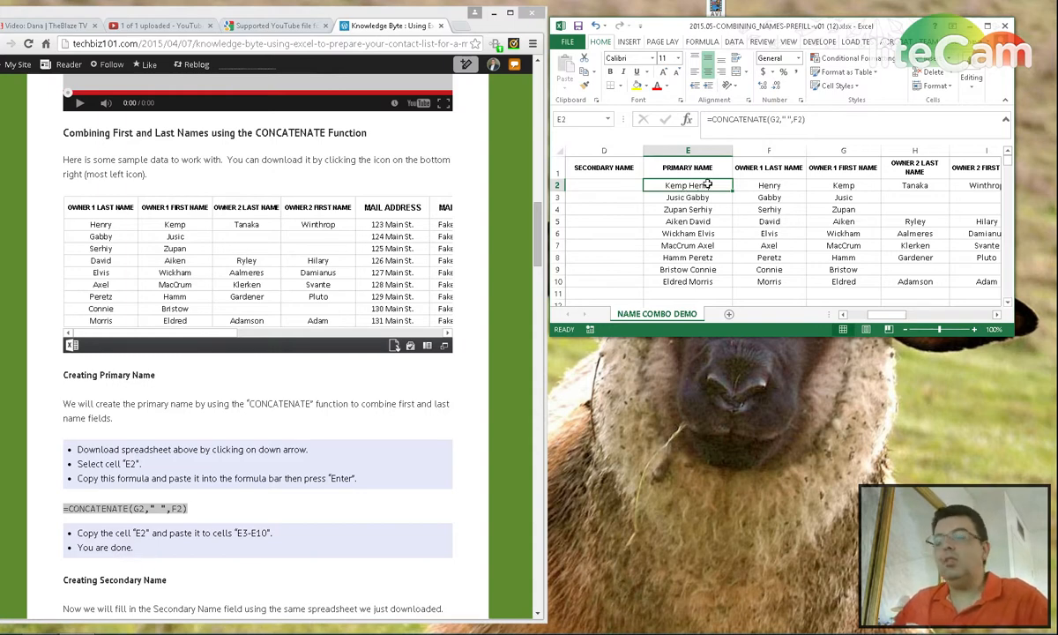
pyautogui.press('Down')
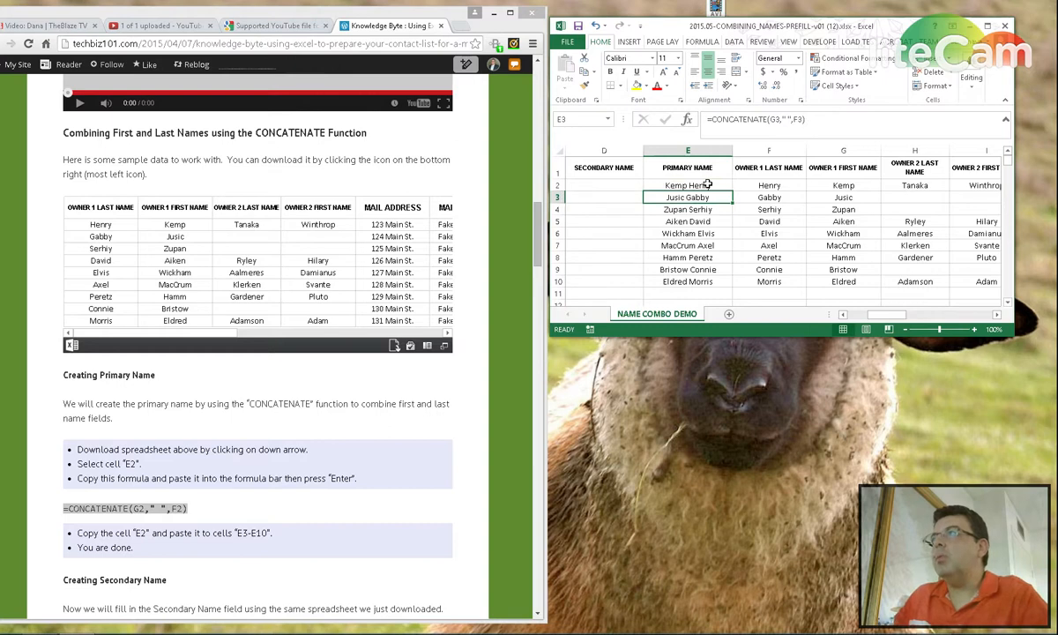
pyautogui.click(707, 185)
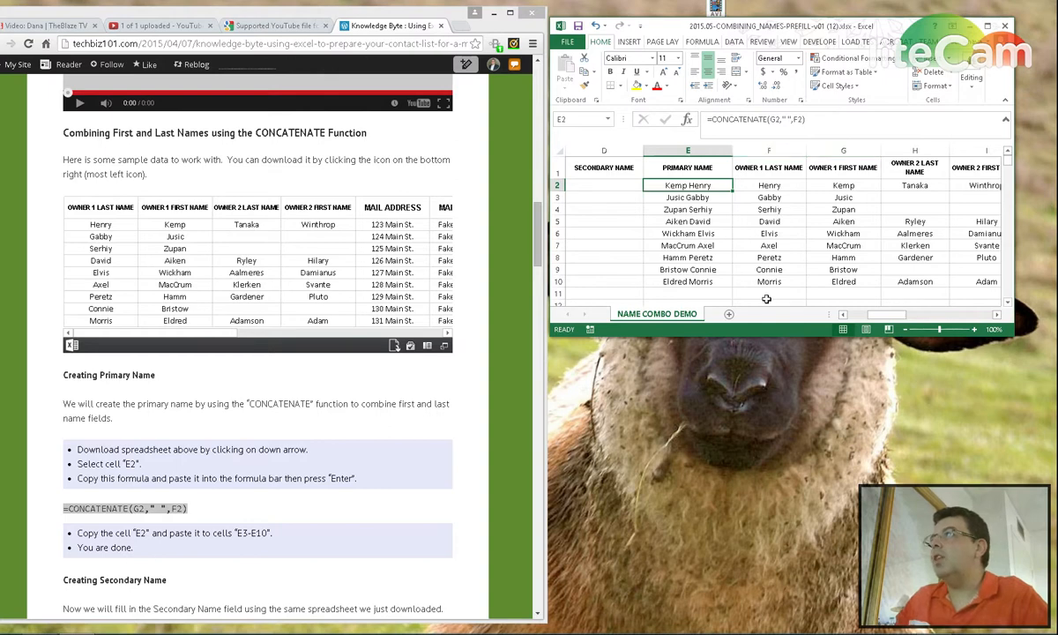
# Compare the PRIMARY NAME entries in rows 2 through 5 with their OWNER 1 LAST NAME and OWNER 1 FIRST NAME cells
pyautogui.click(769, 187)
pyautogui.press('Right')
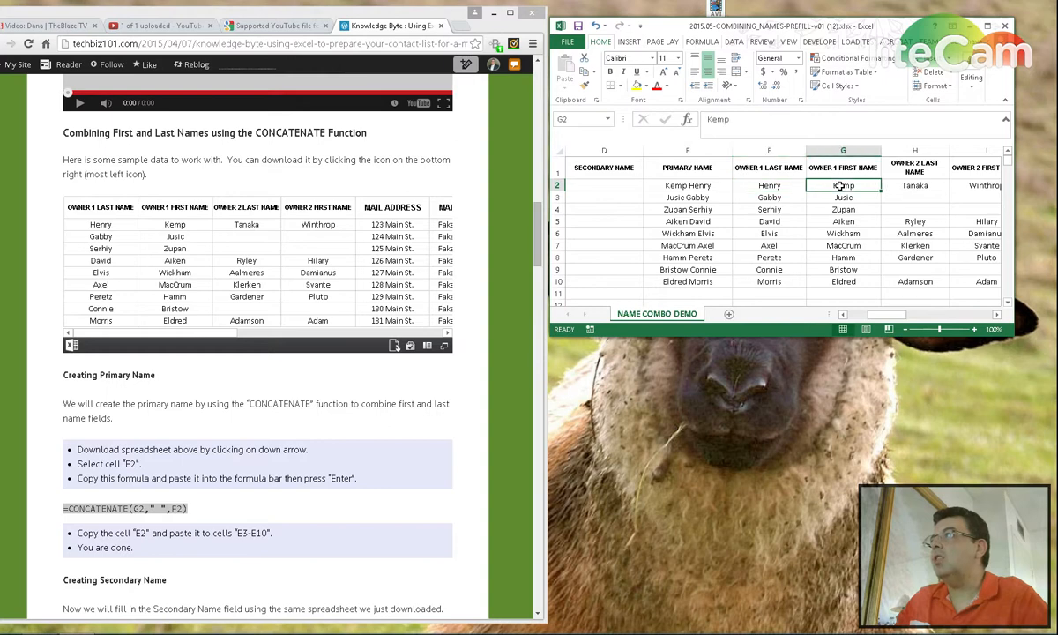
pyautogui.press('Left')
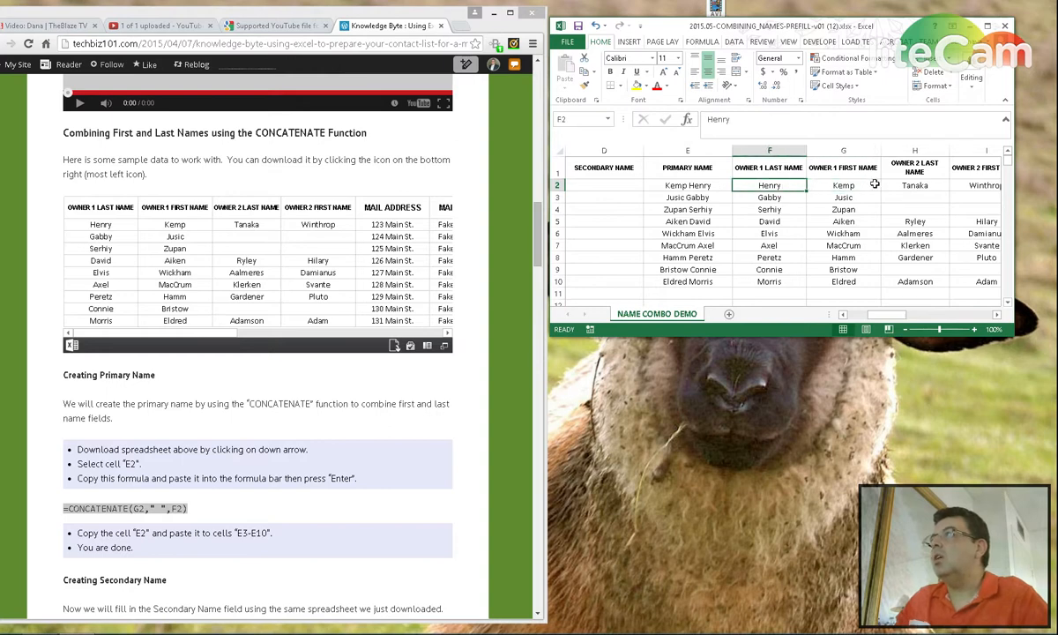
pyautogui.click(704, 198)
pyautogui.press('Right')
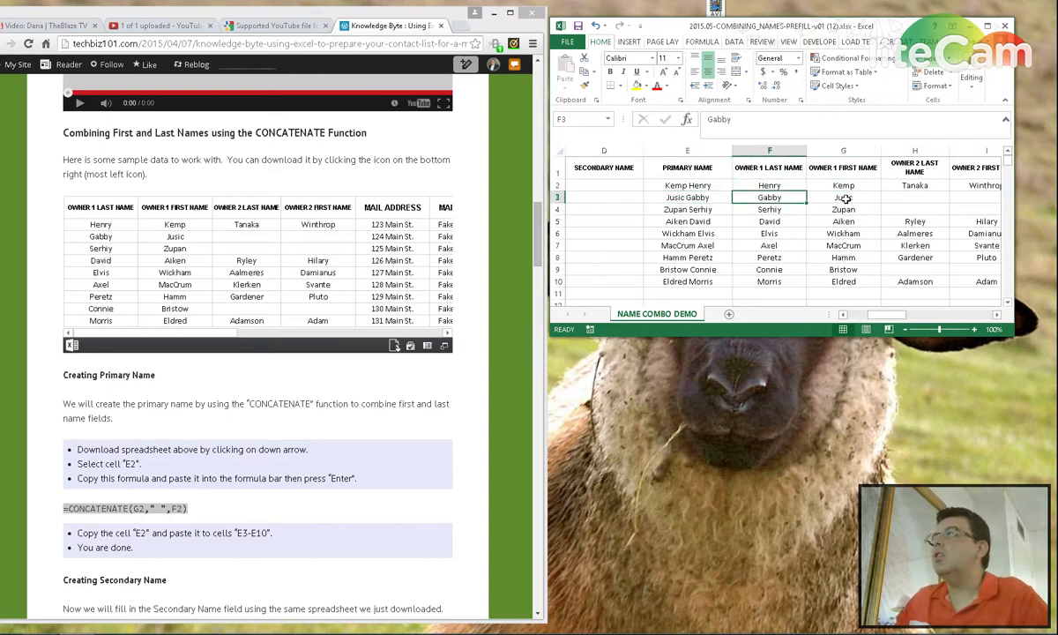
pyautogui.press('Right')
pyautogui.click(708, 209)
pyautogui.press('Right')
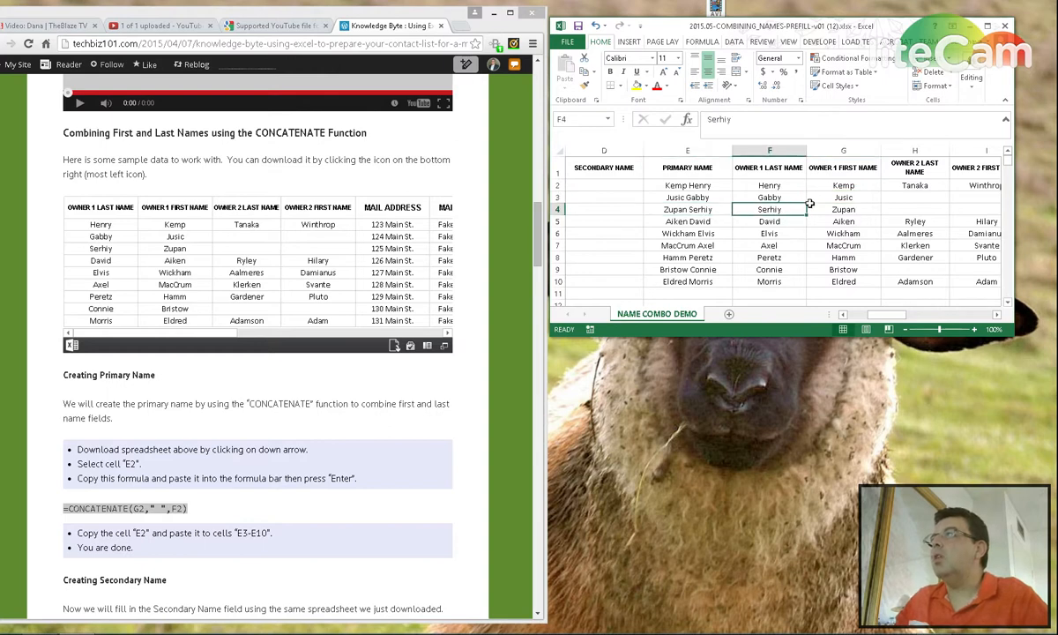
pyautogui.press('Right')
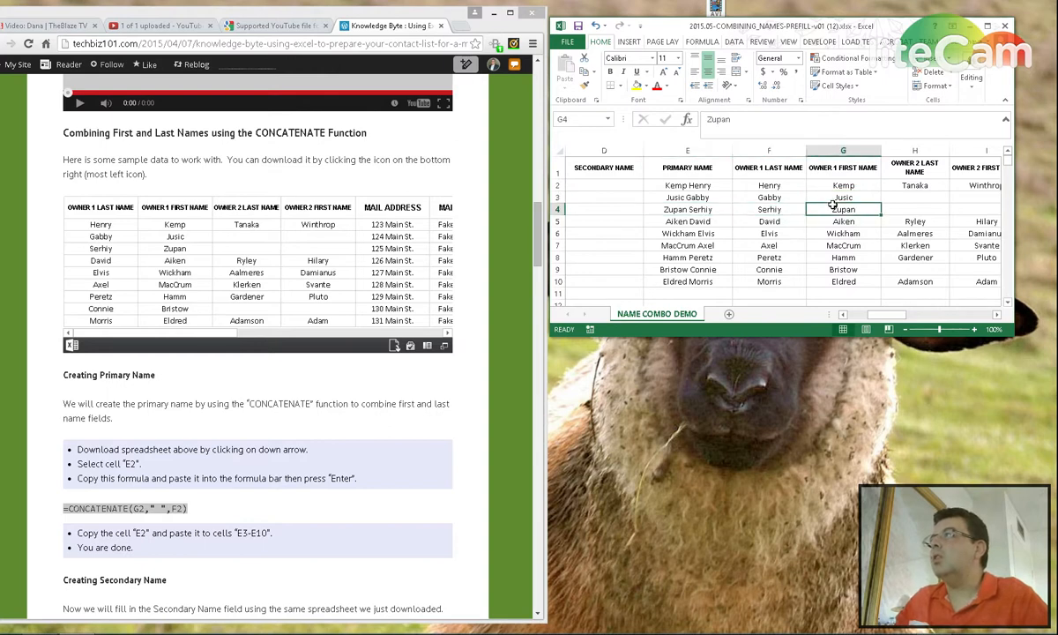
pyautogui.click(682, 222)
pyautogui.press('Right')
pyautogui.press('Right')
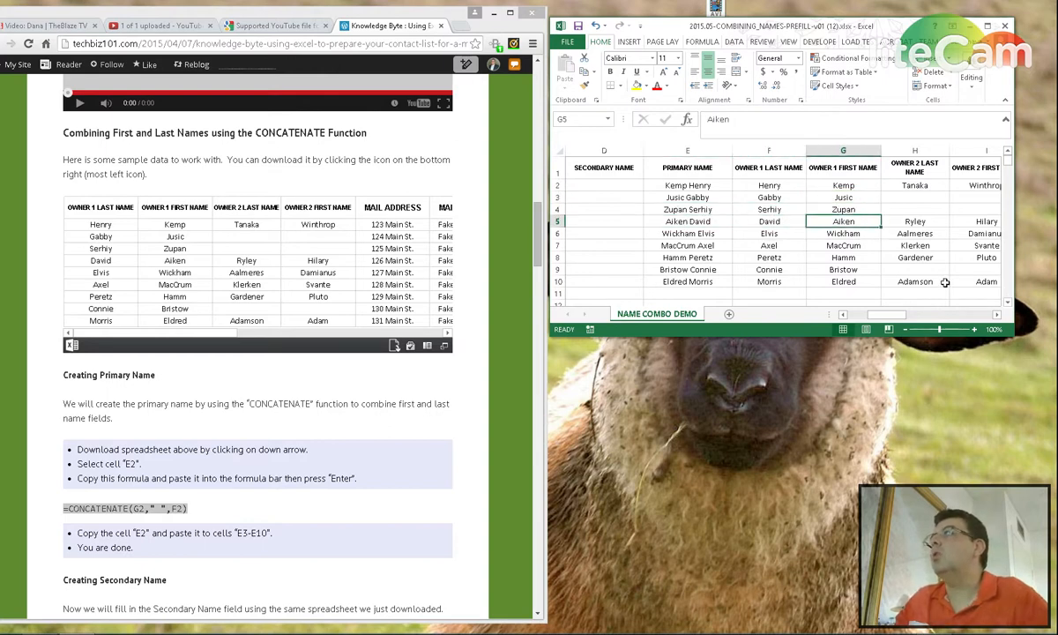
# Review the PRIMARY NAME formulas from E2 down to E10, checking the row references in each
pyautogui.click(649, 185)
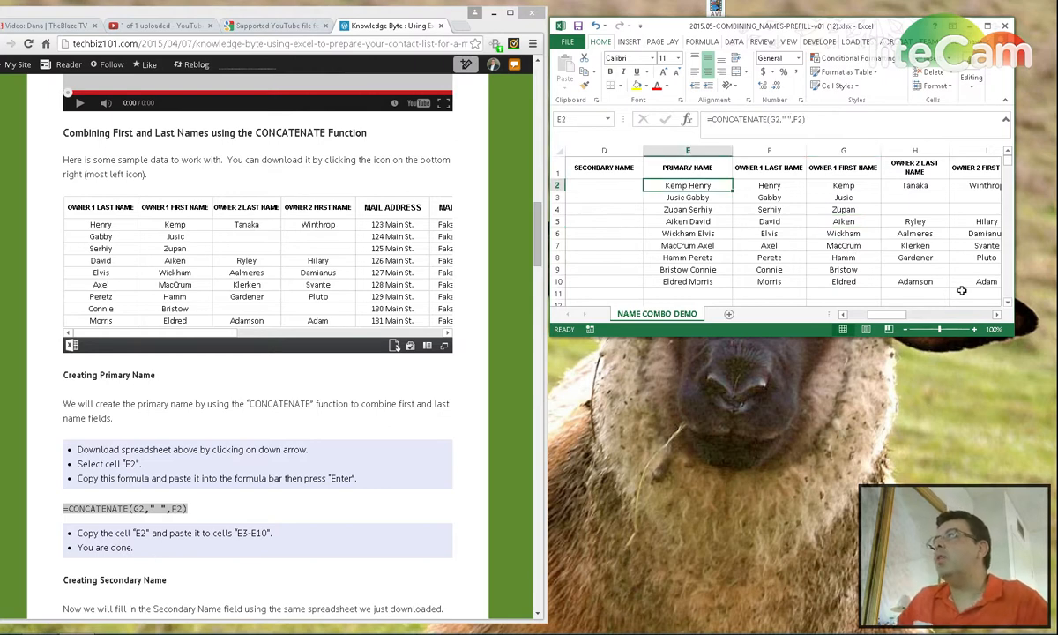
pyautogui.click(816, 120)
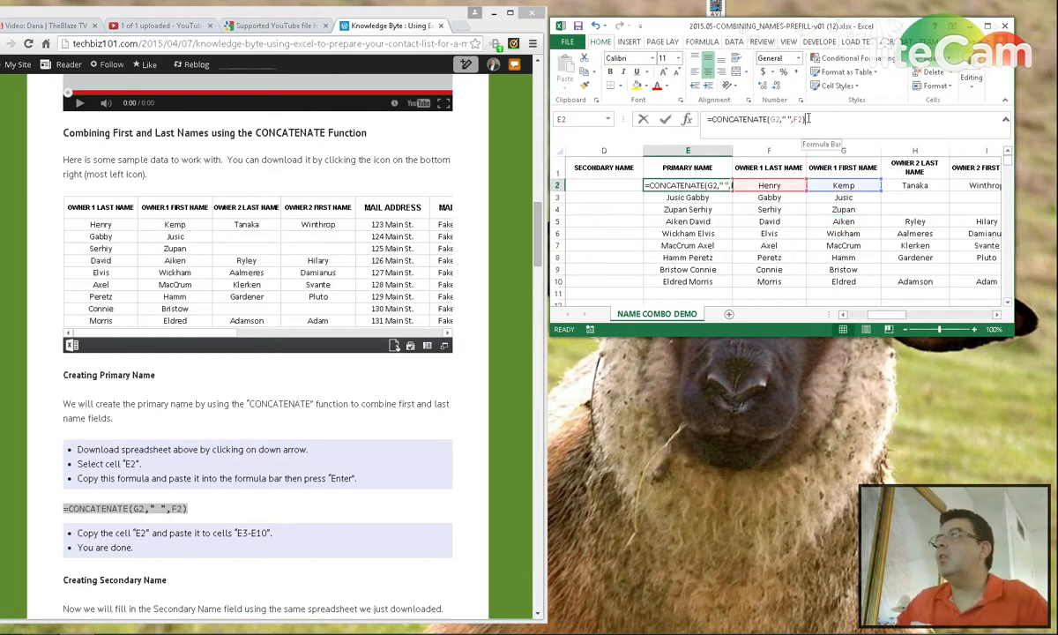
pyautogui.click(685, 184)
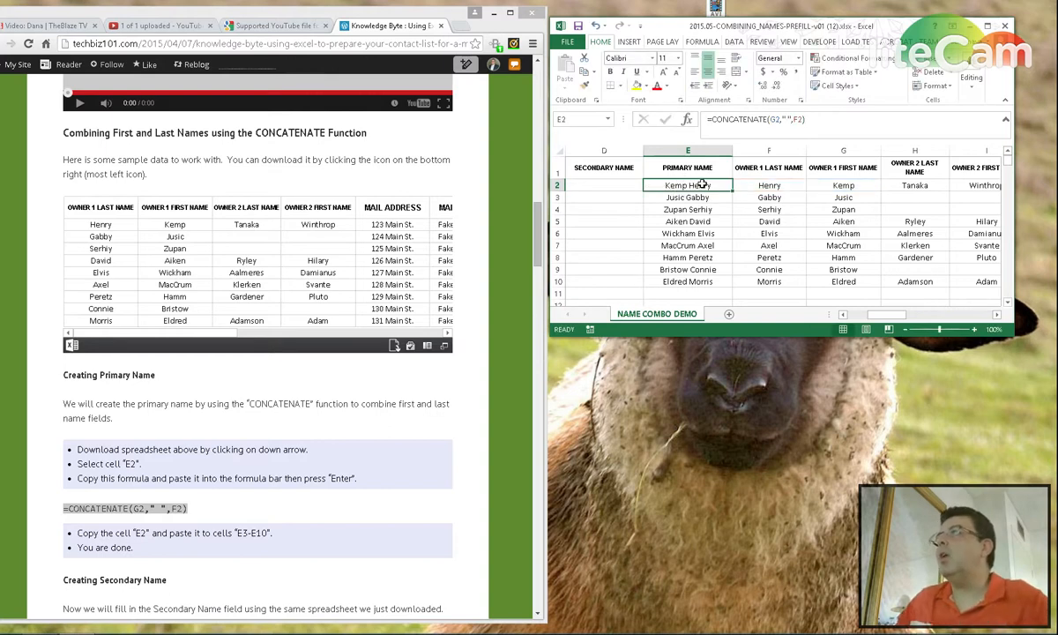
pyautogui.press('Down')
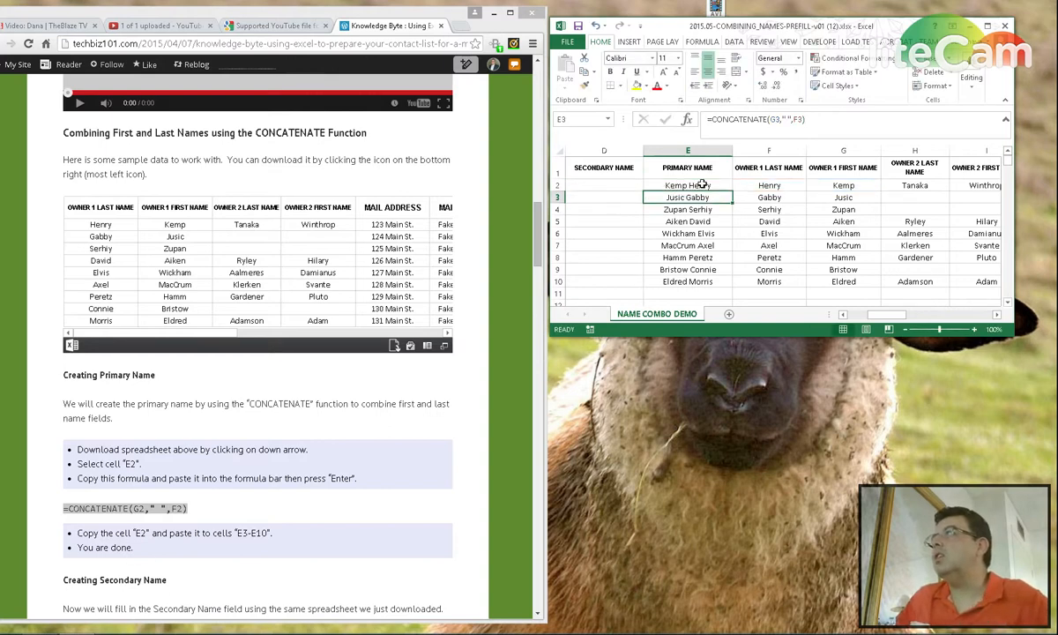
pyautogui.press('Down')
pyautogui.press('Down')
pyautogui.press('Down')
pyautogui.press('Down')
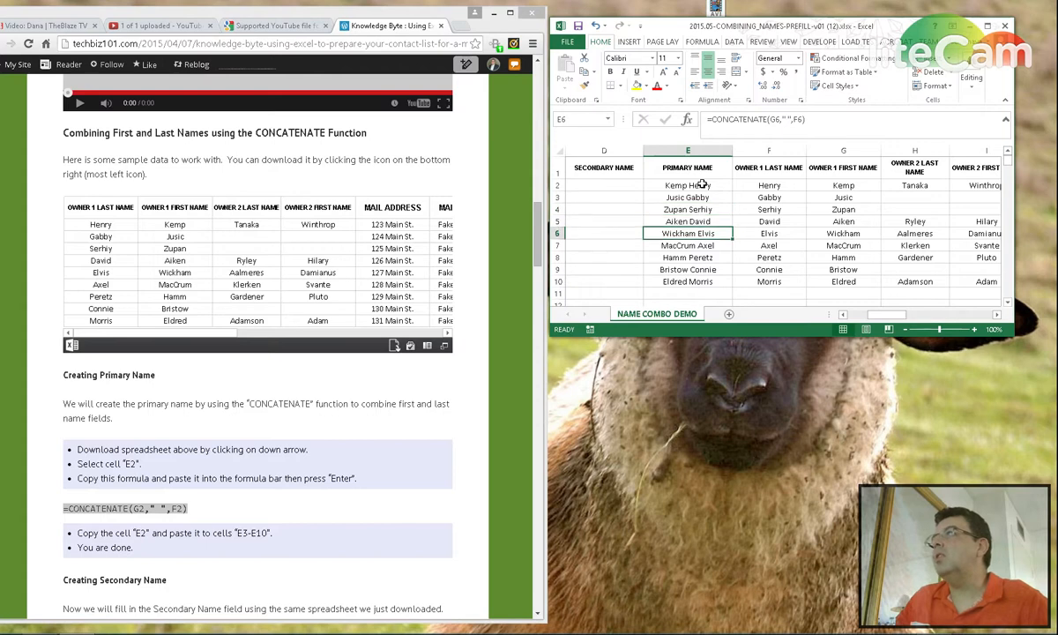
pyautogui.press('Down')
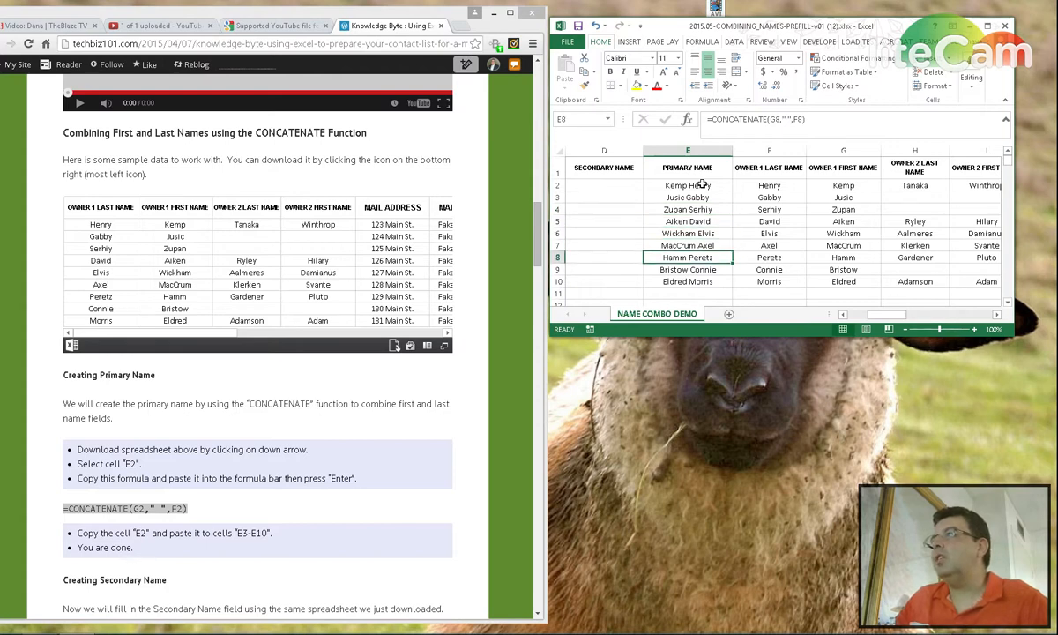
pyautogui.press('Down')
pyautogui.press('Down')
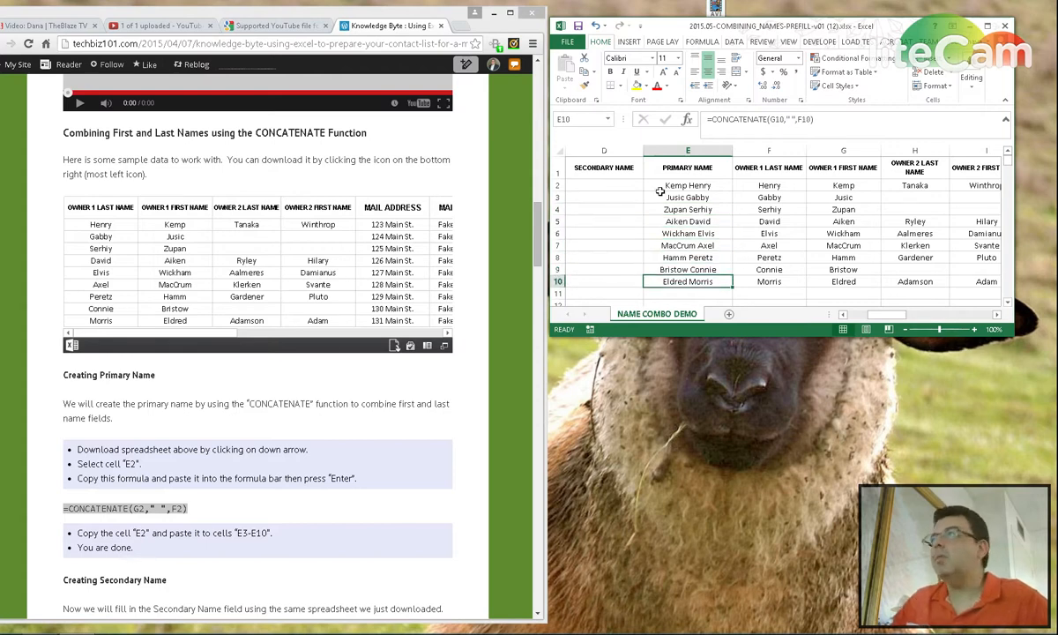
# Copy the formula =CONCATENATE(I2," ",H2) from the blog post's Creating Secondary Name section into cell D2 under SECONDARY NAME
pyautogui.click(580, 182)
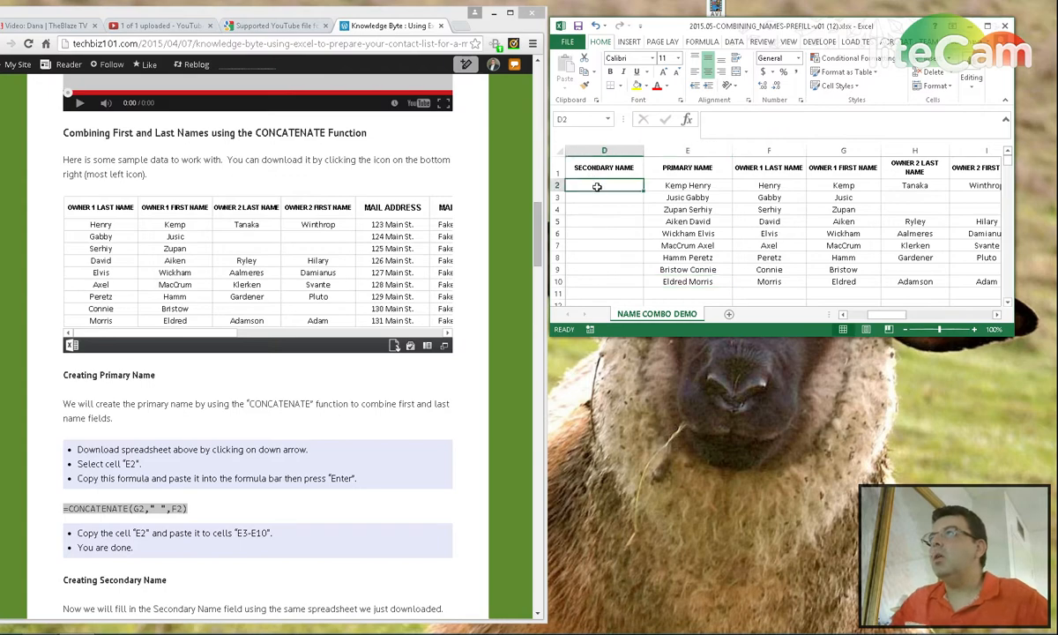
pyautogui.click(843, 316)
pyautogui.click(180, 453)
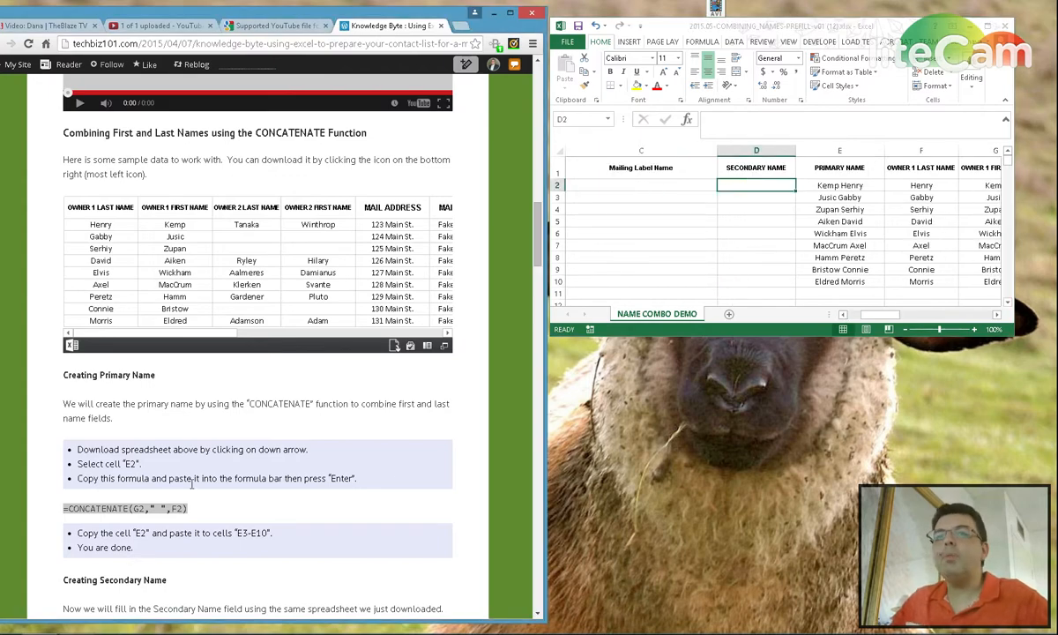
pyautogui.scroll(-3, 254, 451)
pyautogui.scroll(-3, 253, 451)
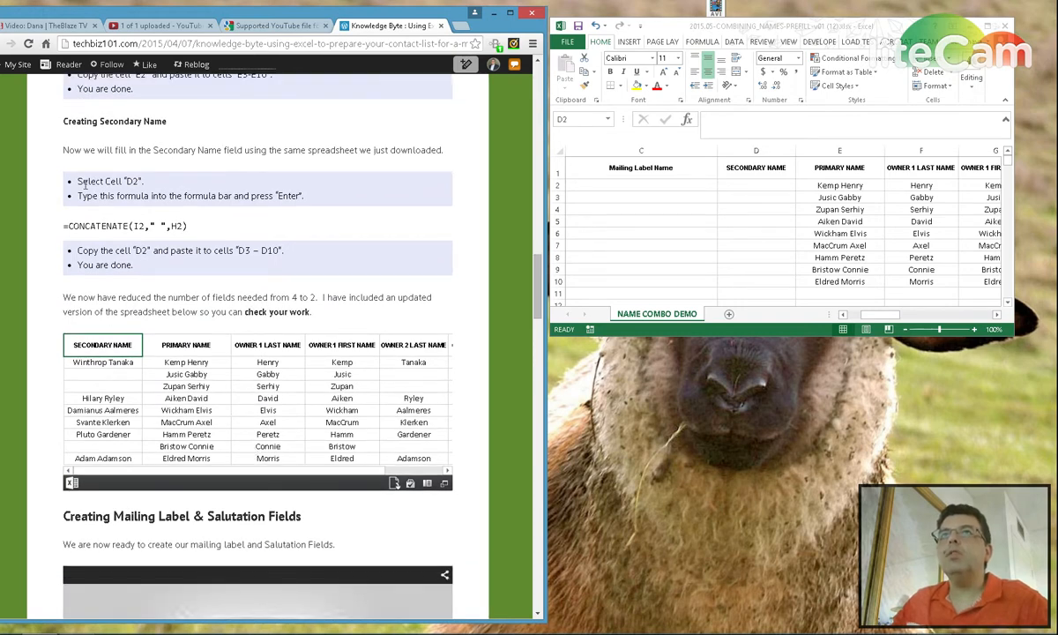
pyautogui.click(715, 28)
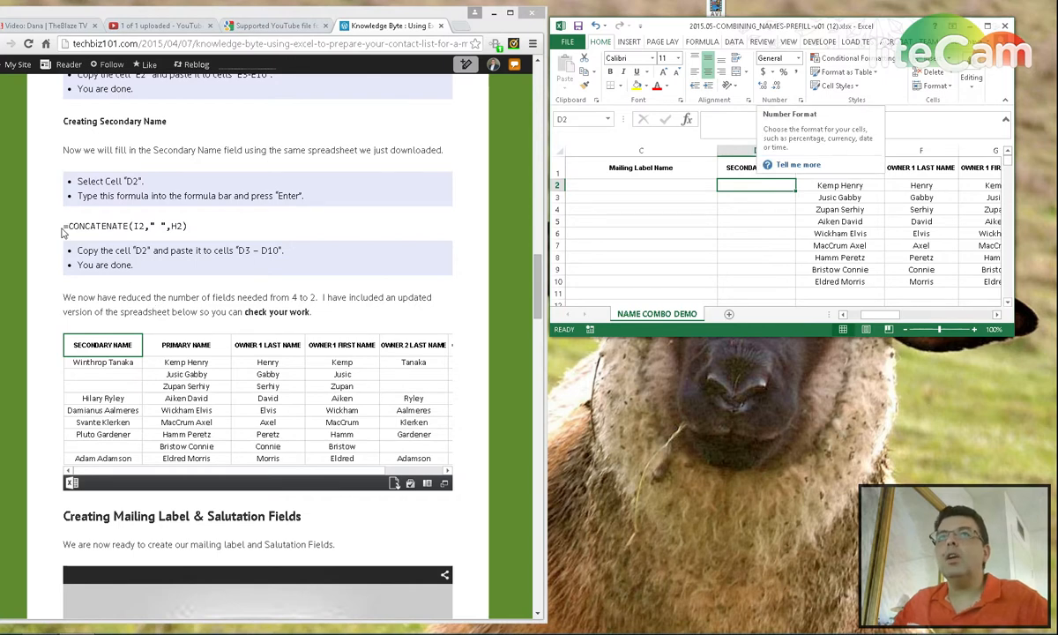
pyautogui.moveTo(62, 231); pyautogui.dragTo(264, 231)
pyautogui.hotkey('ctrl', 'c')
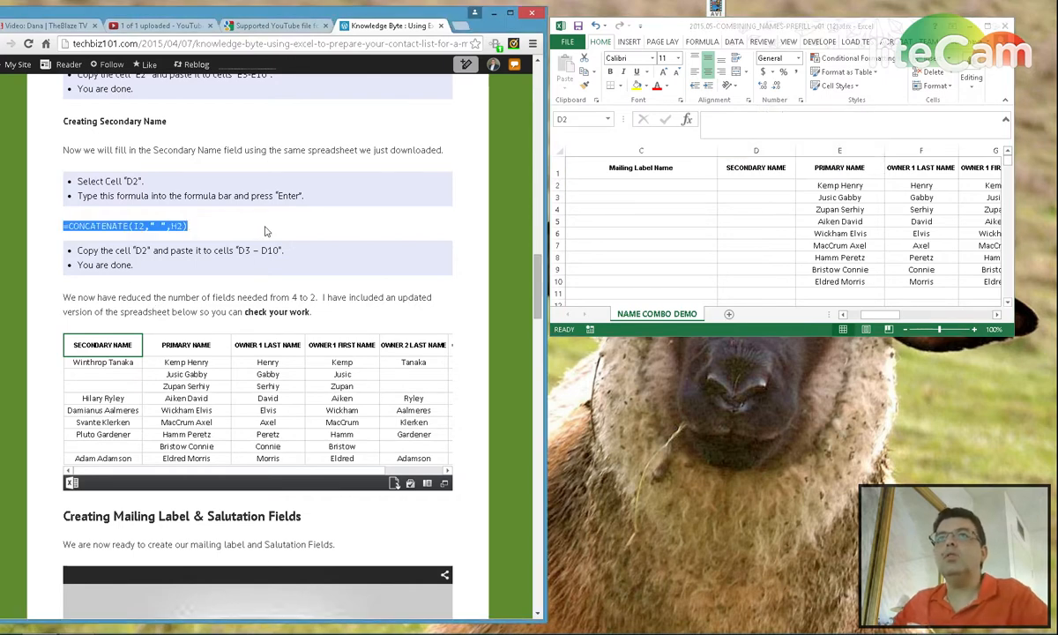
pyautogui.click(756, 186)
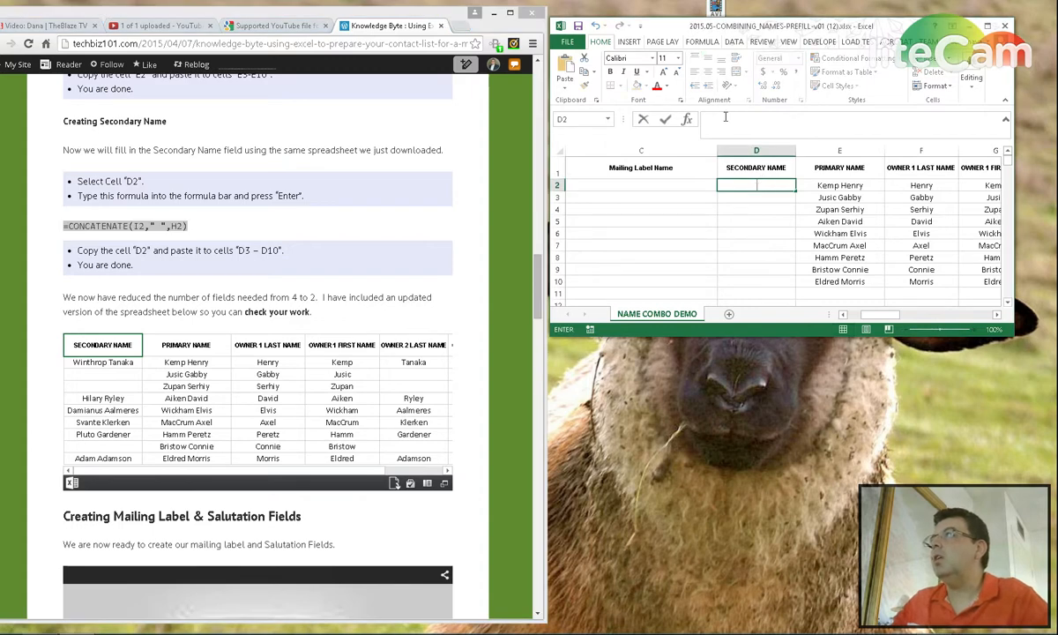
pyautogui.click(797, 134)
pyautogui.hotkey('ctrl', 'v')
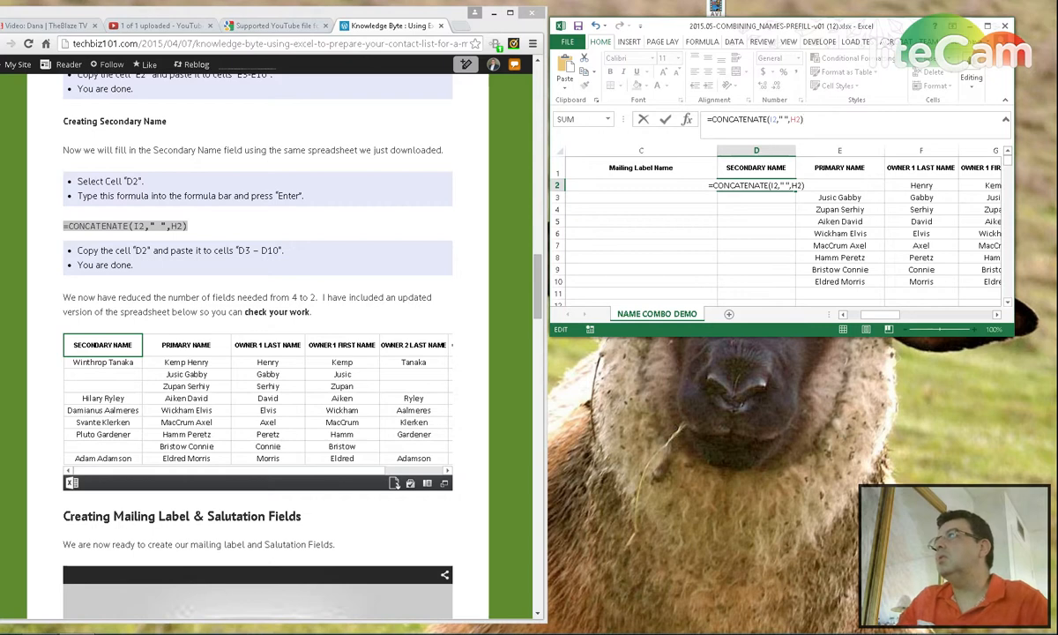
pyautogui.press('Return')
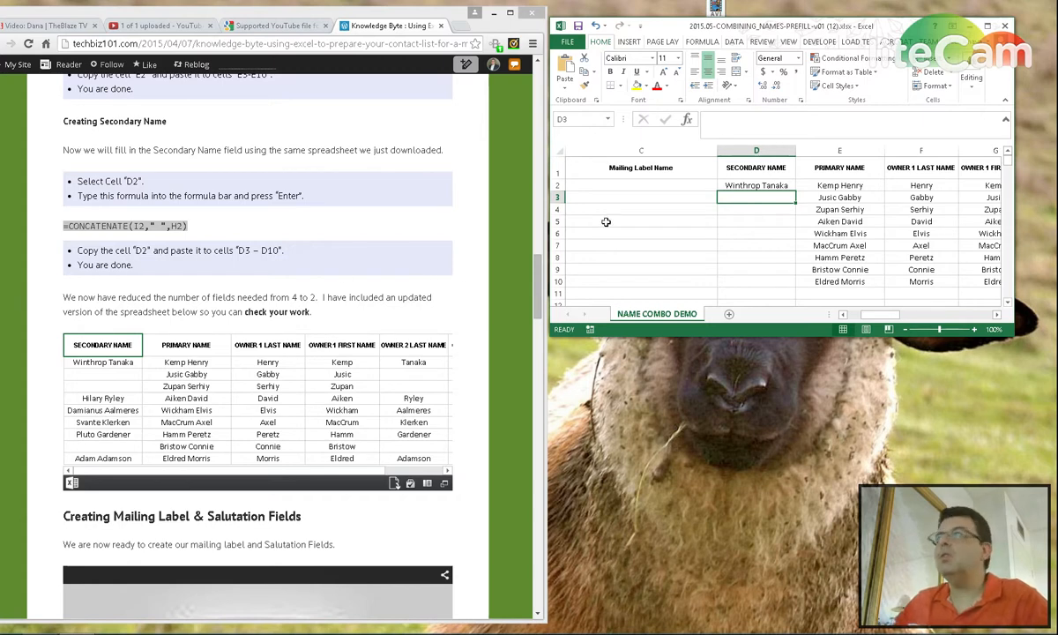
# Copy the SECONDARY NAME formula from cell D2 into cells D3 through D10
pyautogui.press('Up')
pyautogui.hotkey('ctrl', 'c')
pyautogui.press('Down')
pyautogui.hotkey('shift', 'Down')
pyautogui.hotkey('shift', 'Down')
pyautogui.hotkey('shift', 'Down')
pyautogui.hotkey('shift', 'Down')
pyautogui.hotkey('shift', 'Down')
pyautogui.hotkey('shift', 'Down')
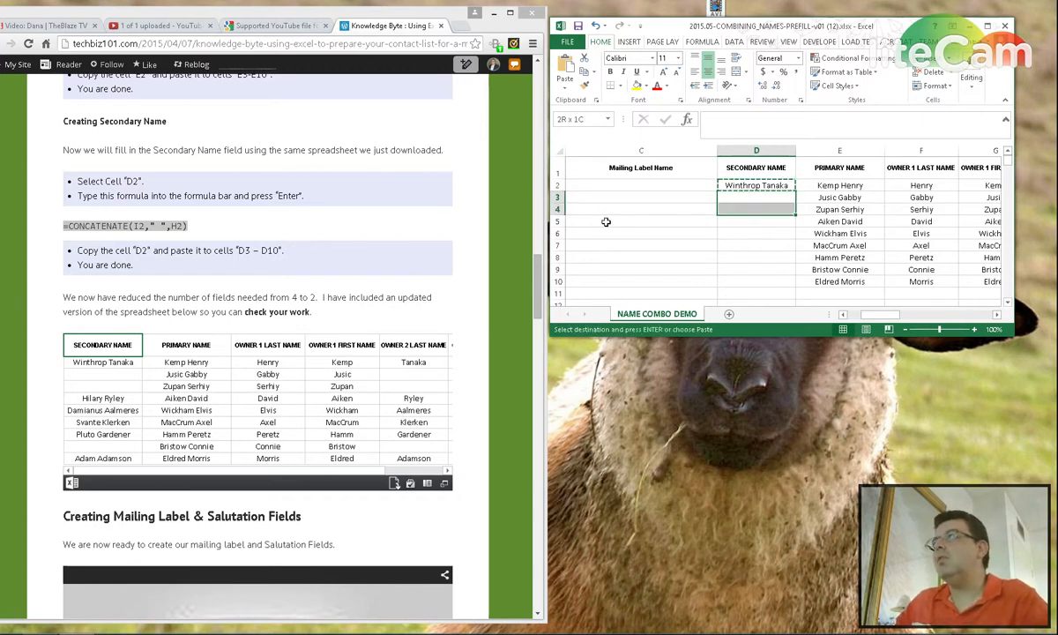
pyautogui.hotkey('shift', 'Down')
pyautogui.hotkey('ctrl', 'v')
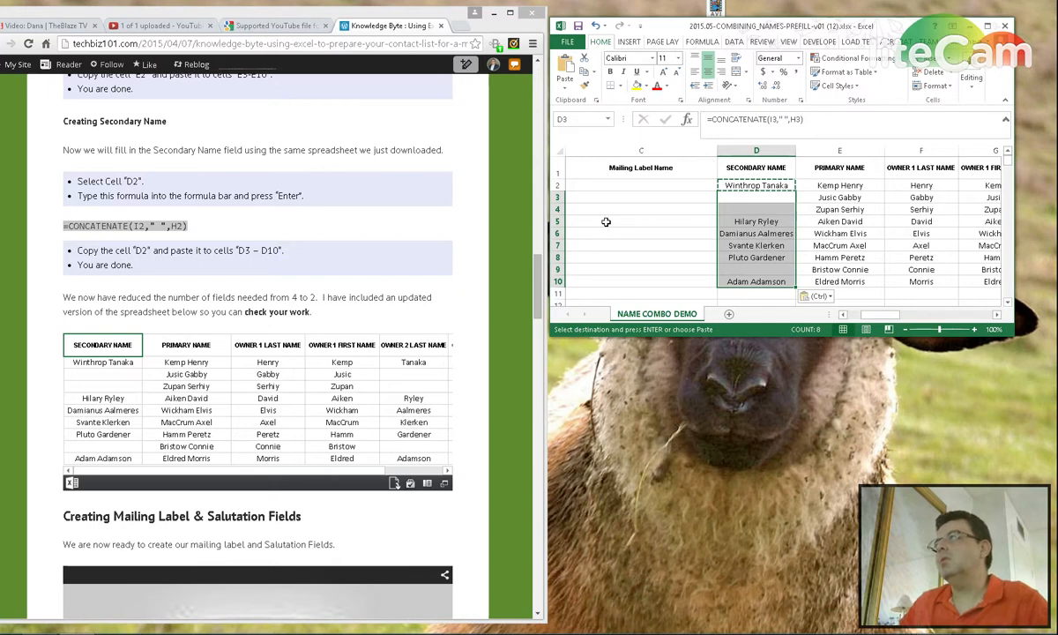
# Review the SECONDARY NAME formulas from D2 through D10, including the rows without a second owner
pyautogui.press('Up')
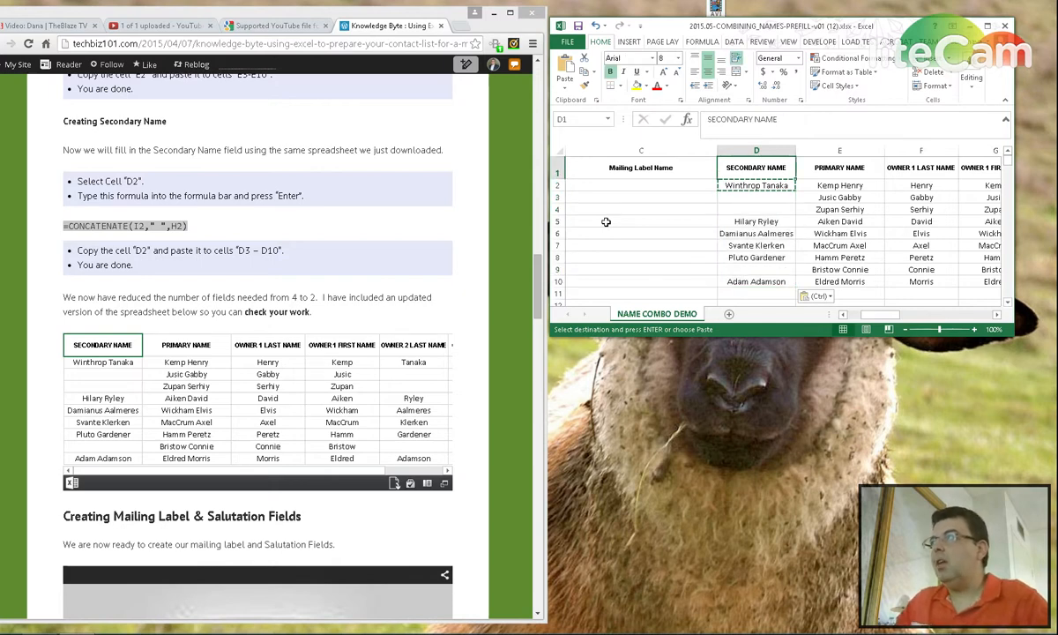
pyautogui.press('Down')
pyautogui.press('Down')
pyautogui.press('Down')
pyautogui.press('Down')
pyautogui.press('Down')
pyautogui.press('Down')
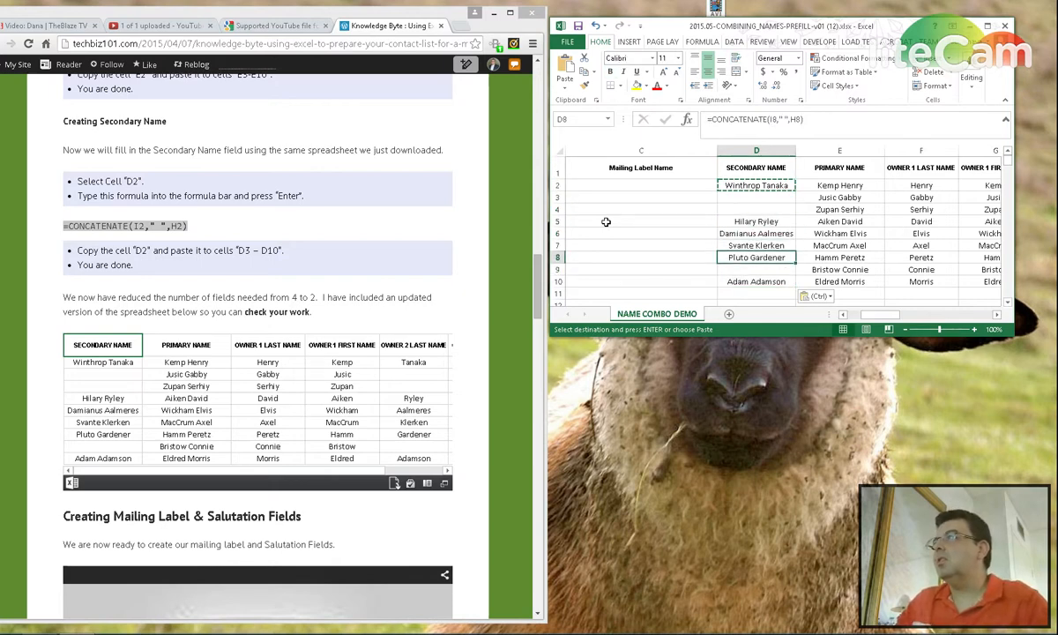
pyautogui.press('Up')
pyautogui.press('Up')
pyautogui.press('Up')
pyautogui.press('Up')
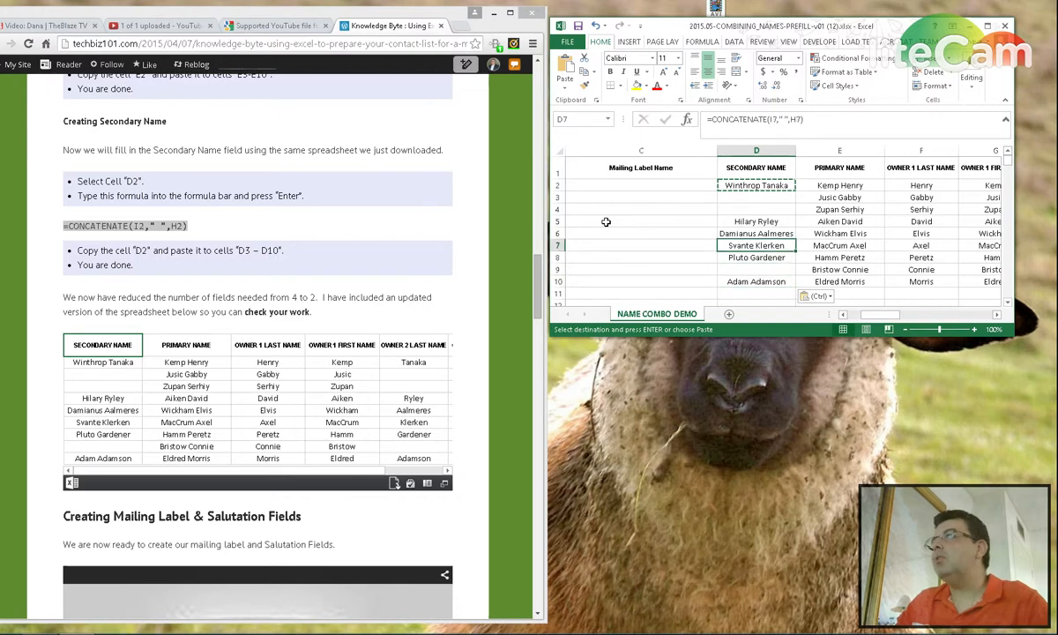
pyautogui.press('Up')
pyautogui.press('Up')
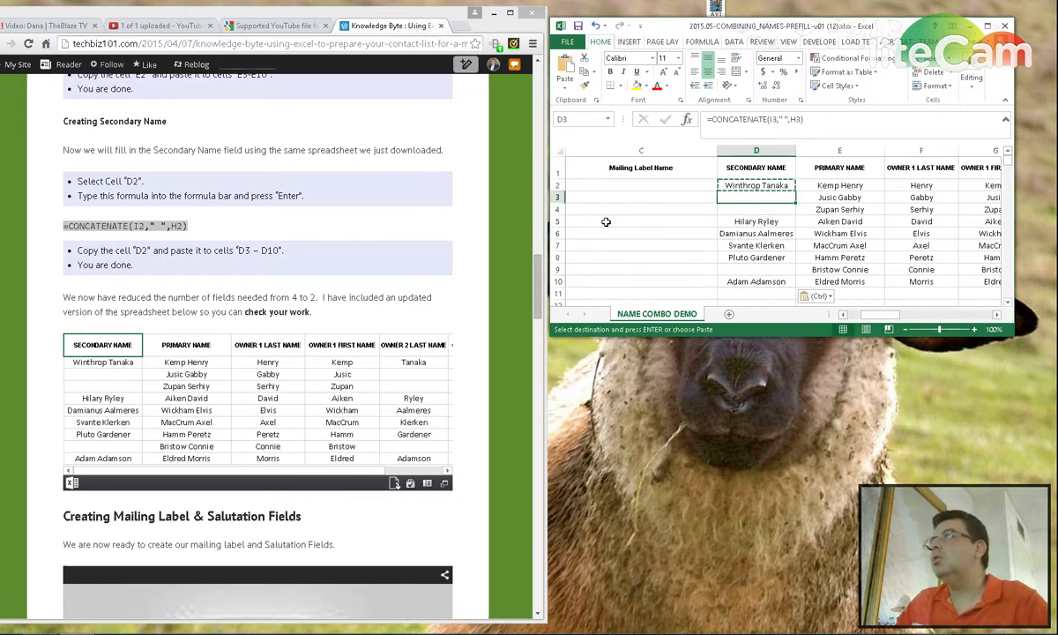
pyautogui.press('Down')
pyautogui.press('Down')
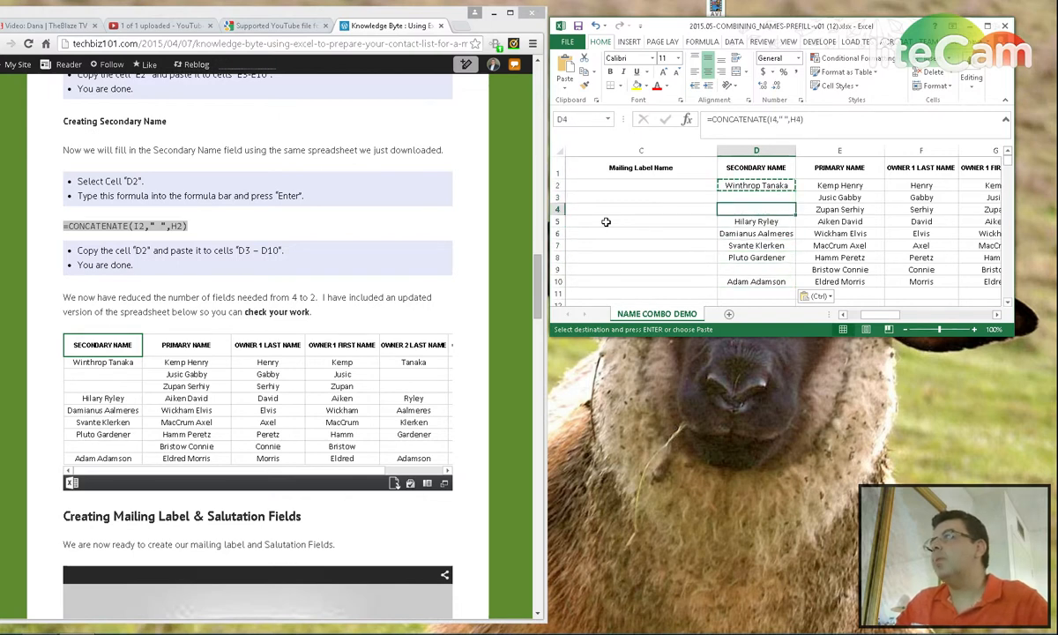
pyautogui.press('Up')
pyautogui.press('Up')
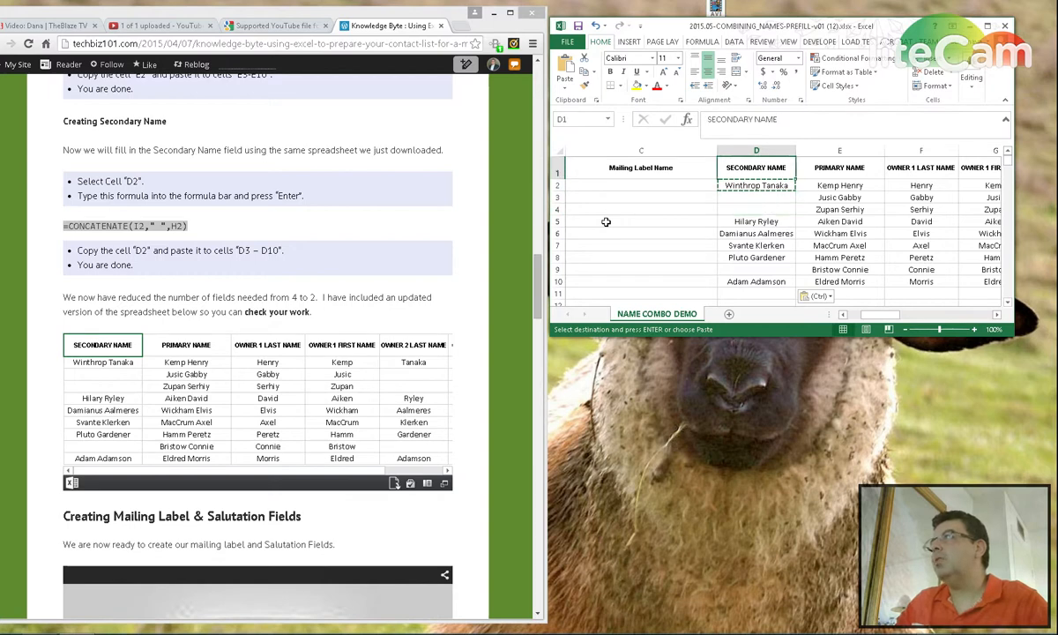
pyautogui.press('Down')
pyautogui.press('Down')
pyautogui.press('Down')
pyautogui.press('Down')
pyautogui.press('Down')
pyautogui.press('Down')
pyautogui.press('Down')
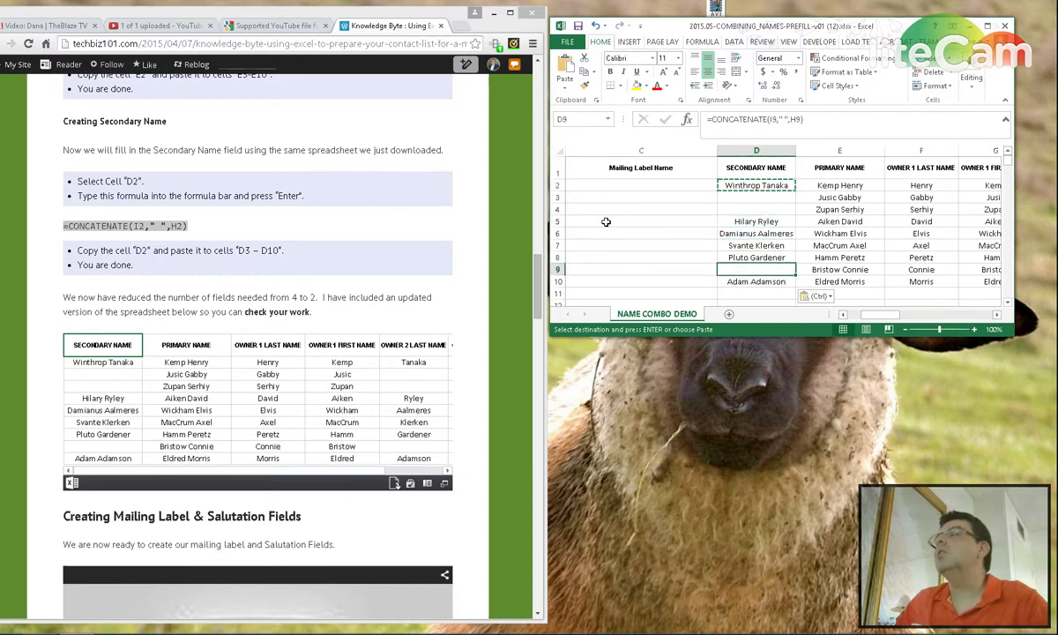
pyautogui.press('Down')
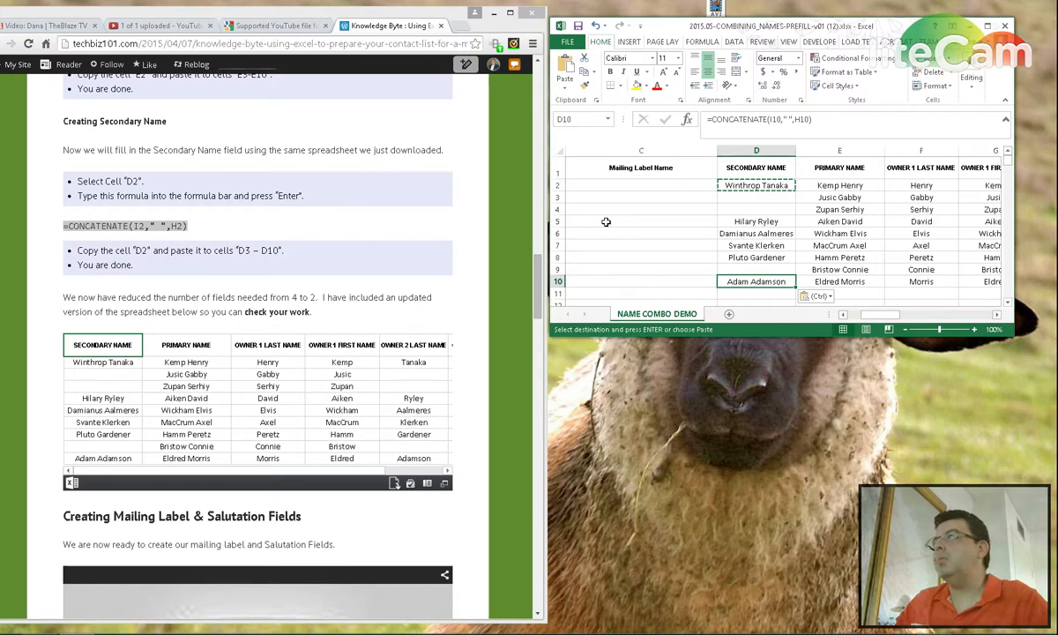
pyautogui.press('Up')
pyautogui.press('Up')
pyautogui.press('Up')
pyautogui.press('Up')
pyautogui.press('Up')
pyautogui.press('Up')
pyautogui.press('Up')
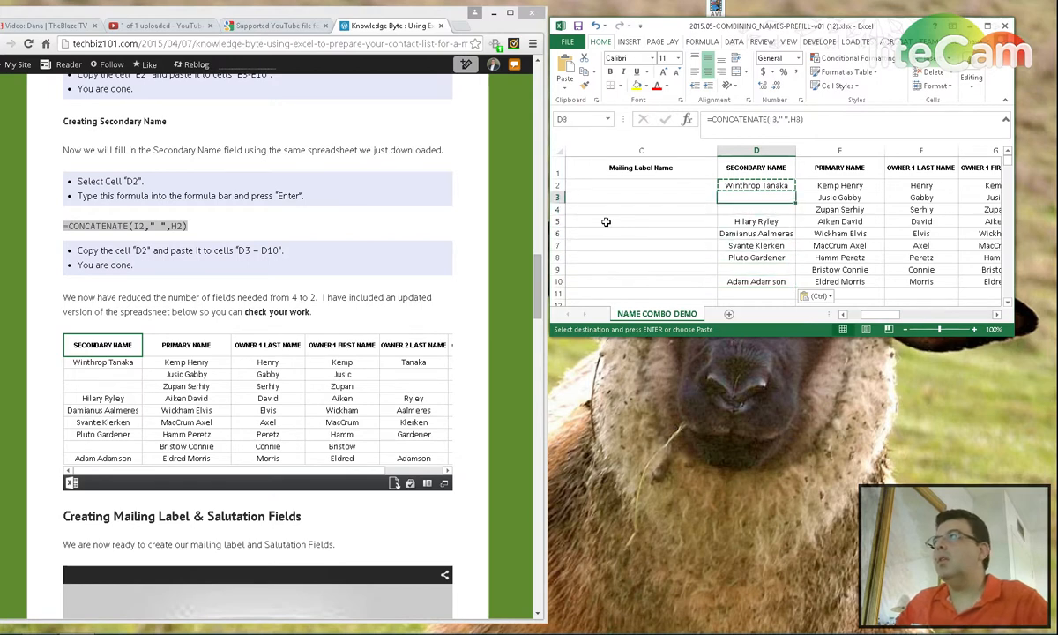
pyautogui.press('Up')
pyautogui.press('Up')
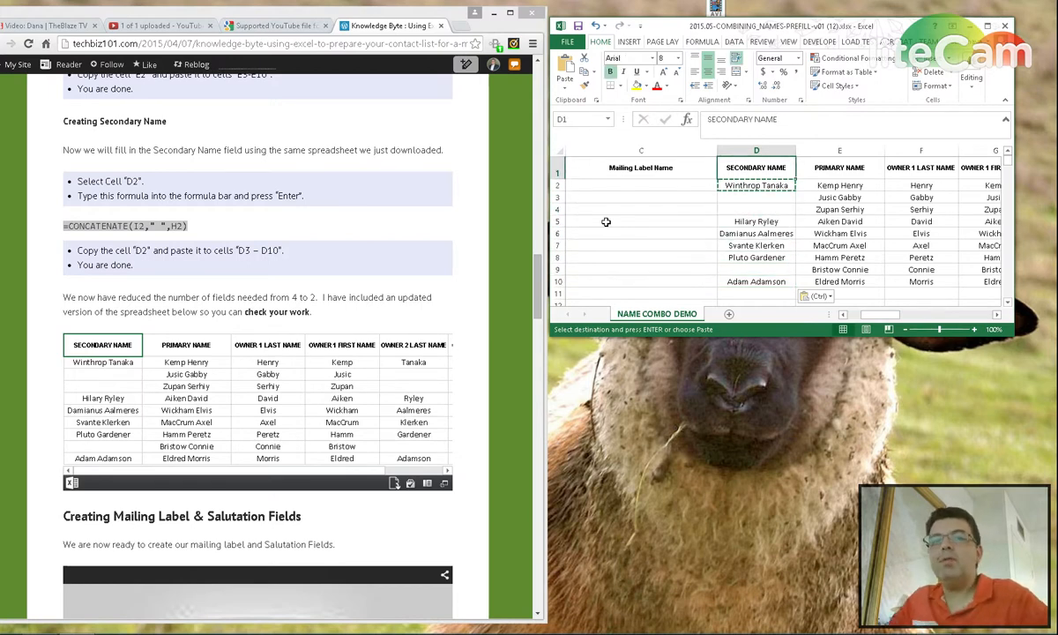